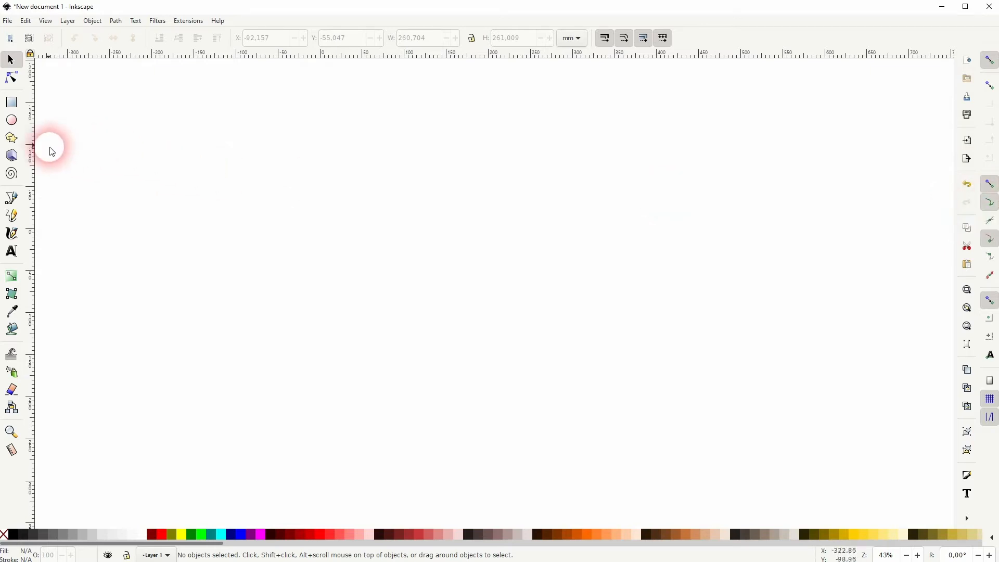
# Draw a tall black rectangle and narrow it to about 87 by 268 mm
pyautogui.click(11, 102)
pyautogui.moveTo(403, 129); pyautogui.dragTo(485, 357)
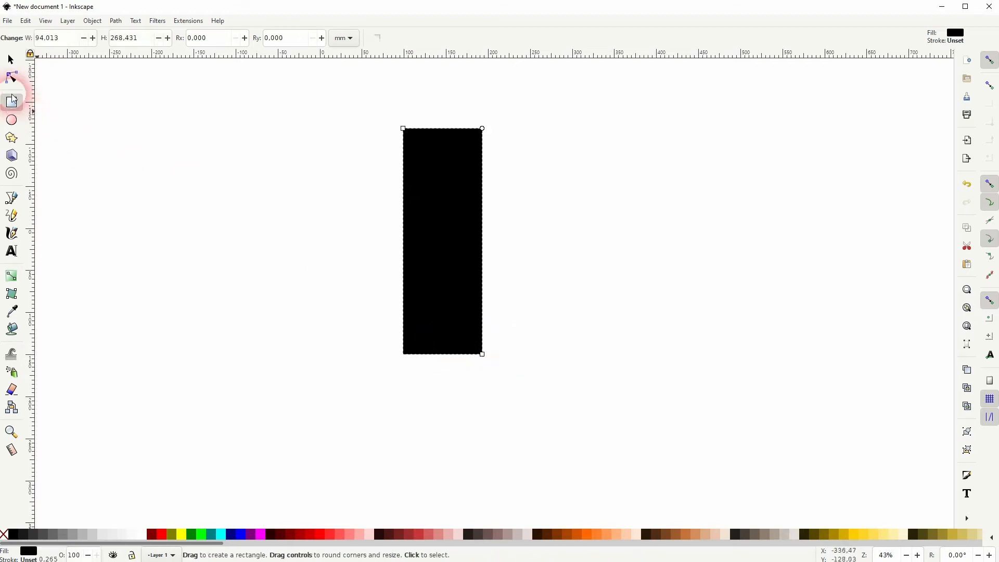
pyautogui.click(11, 61)
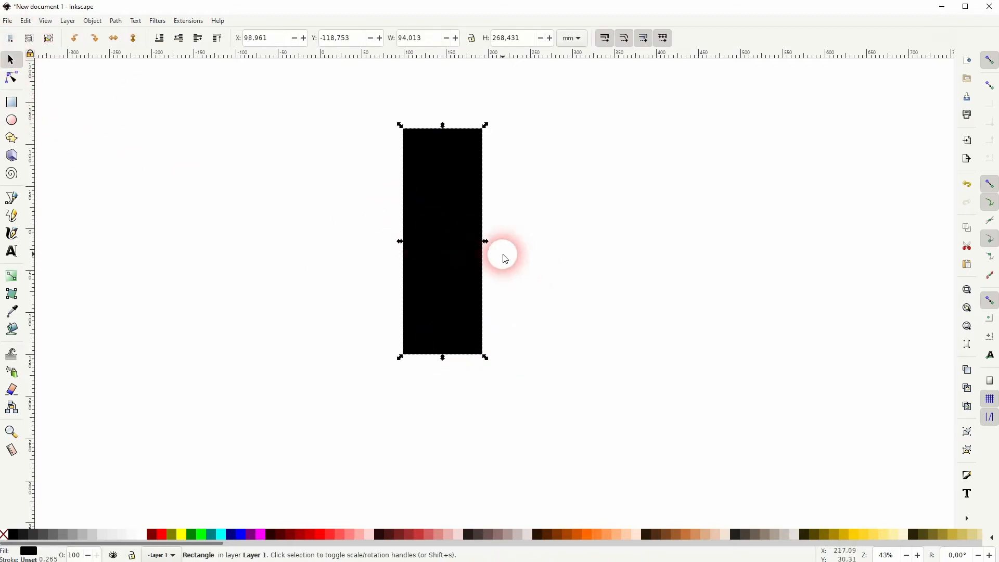
pyautogui.moveTo(486, 241); pyautogui.dragTo(169, 244)
# Duplicate the black rectangle, lay the copy horizontally against the original's upper-left corner, and fill it dark red
pyautogui.hotkey('ctrl', 'd')
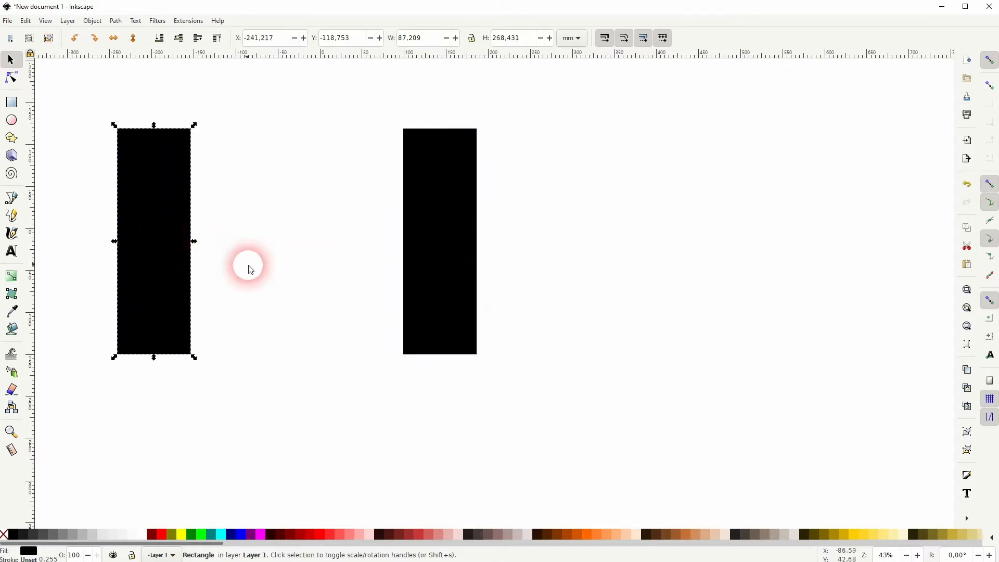
pyautogui.moveTo(192, 356); pyautogui.dragTo(348, 144)
pyautogui.click(155, 533)
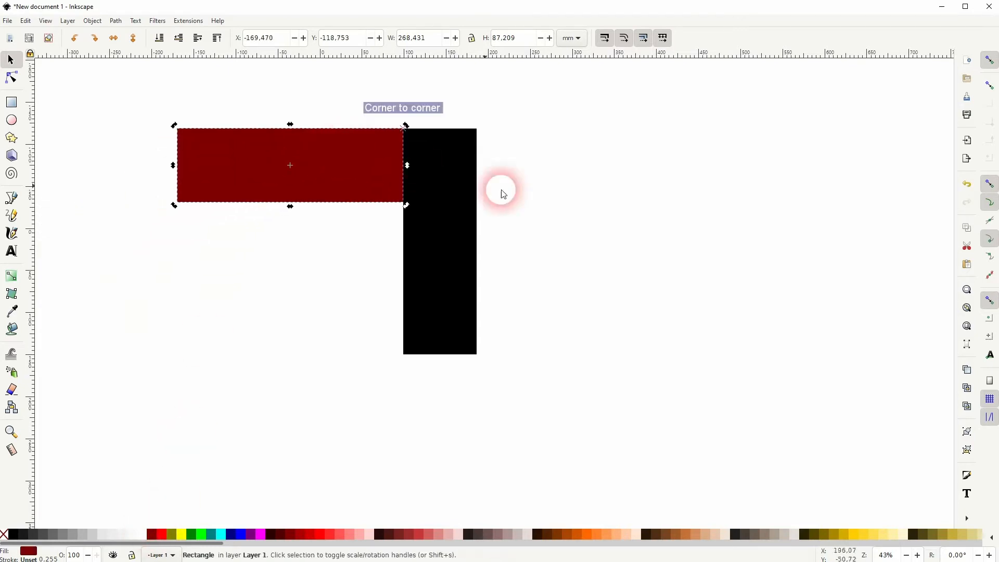
pyautogui.click(553, 192)
# Draw a closed four-node shape about 164 by 130 mm over the black rectangle's upper end, filled bright red with no stroke
pyautogui.click(11, 198)
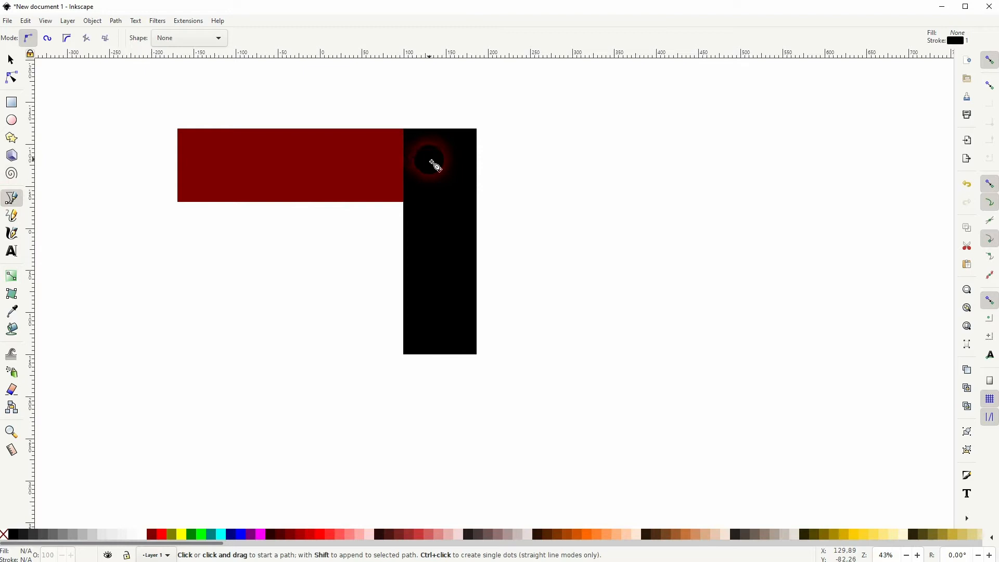
pyautogui.click(403, 129)
pyautogui.click(404, 202)
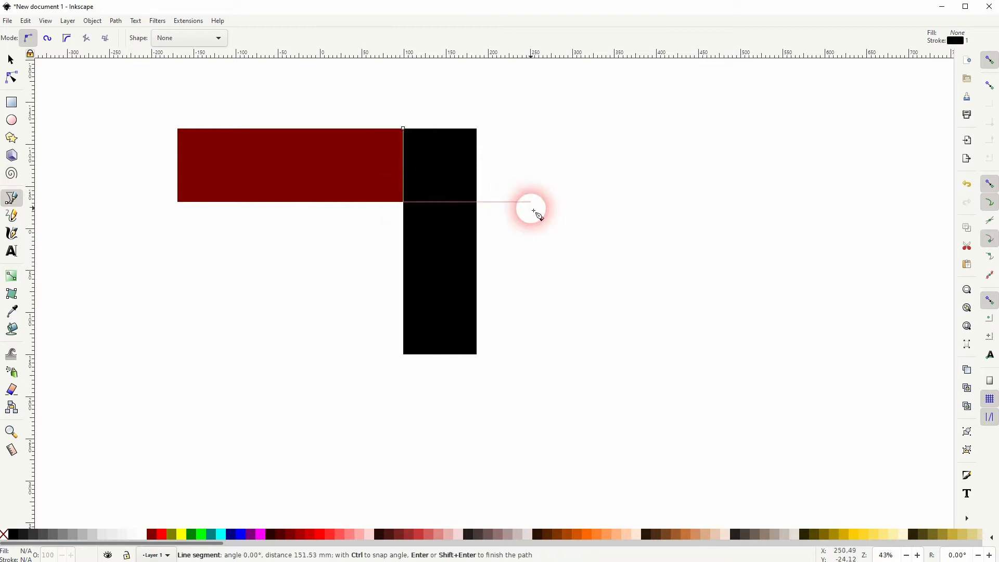
pyautogui.click(541, 202)
pyautogui.click(538, 92)
pyautogui.click(404, 129)
pyautogui.click(162, 536)
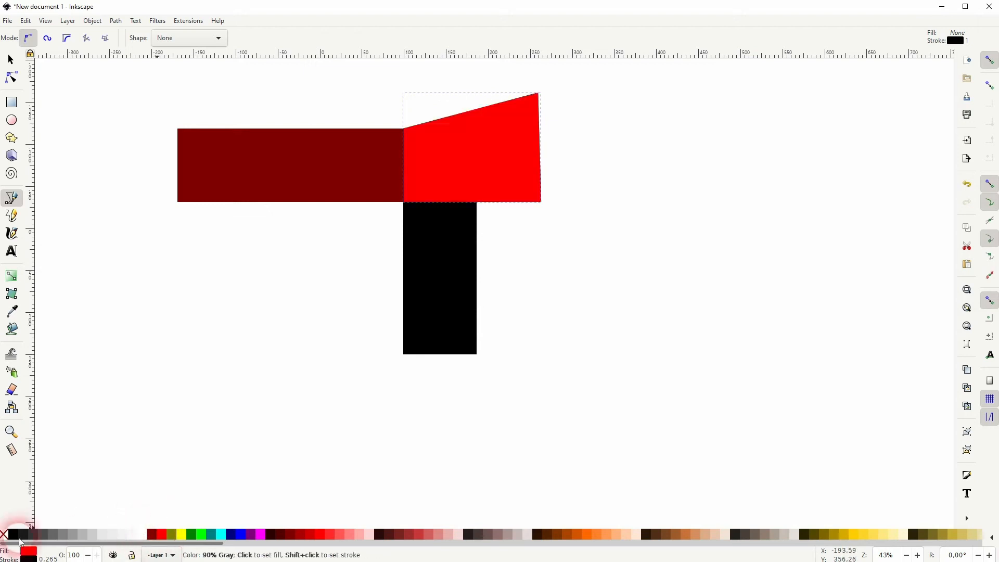
# Move the bright red shape's lower-left node onto the black rectangle's right edge to form a diagonal side
pyautogui.click(11, 60)
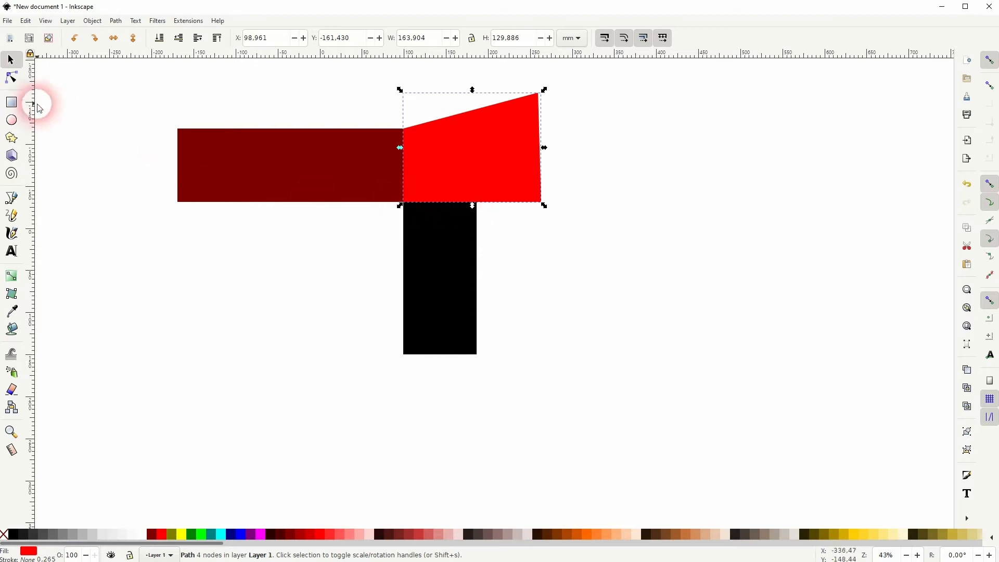
pyautogui.click(12, 77)
pyautogui.moveTo(409, 207); pyautogui.dragTo(476, 205)
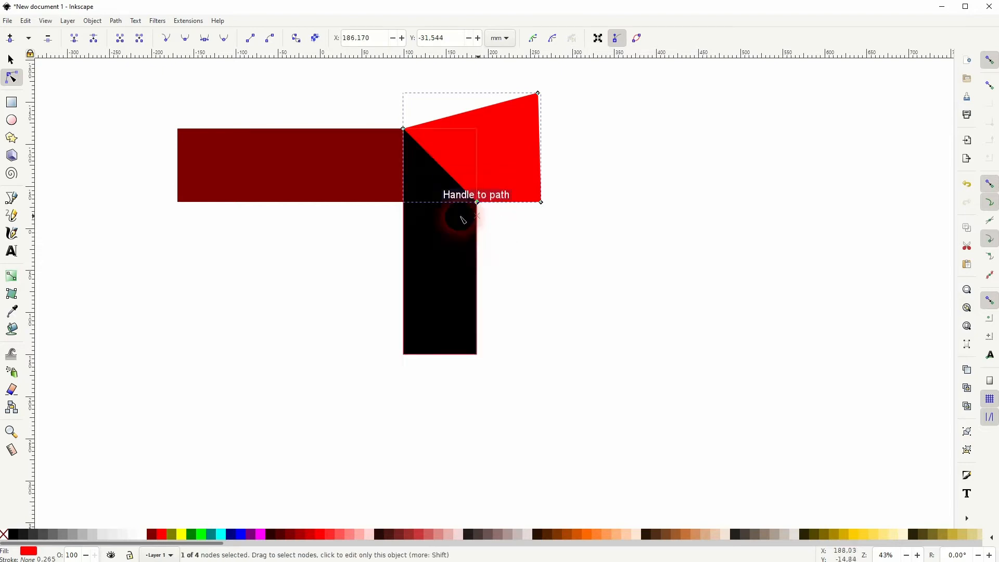
# Subtract the bright red shape from the black rectangle with Difference to cut its upper end diagonally
pyautogui.click(11, 60)
pyautogui.keyDown('shift'); pyautogui.click(438, 315); pyautogui.keyUp('shift')
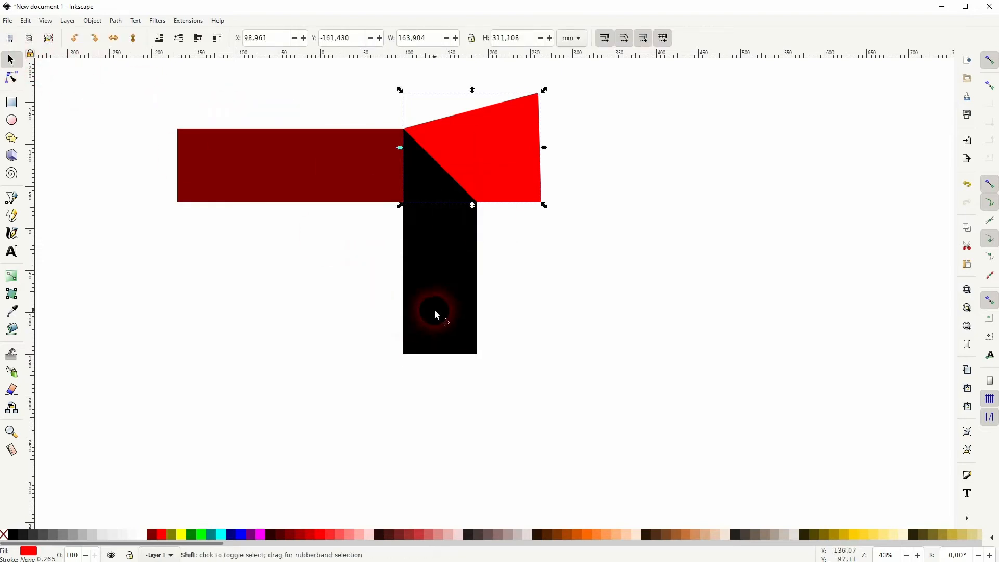
pyautogui.click(115, 21)
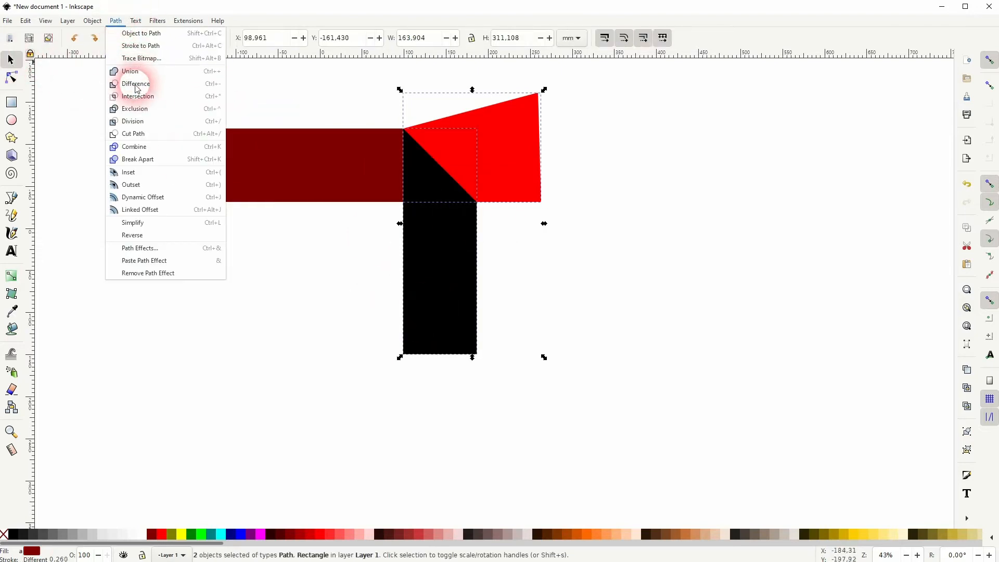
pyautogui.click(136, 84)
pyautogui.click(541, 268)
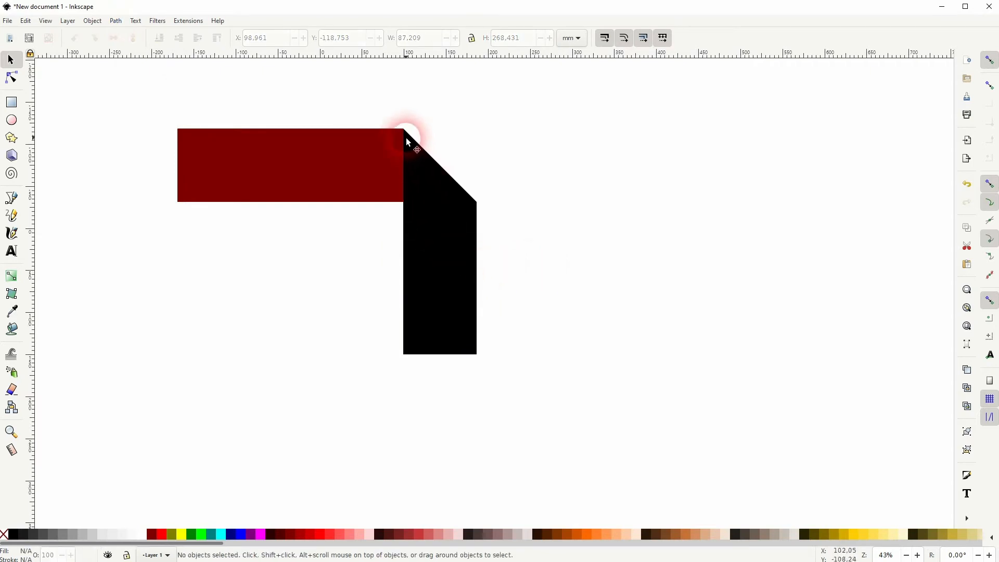
# Delete the dark red rectangle and place a duplicate of the cut black bar to its left, filled dark red
pyautogui.click(332, 170)
pyautogui.press('Delete')
pyautogui.click(426, 242)
pyautogui.hotkey('ctrl', 'd')
pyautogui.moveTo(447, 253); pyautogui.dragTo(267, 254)
pyautogui.click(152, 534)
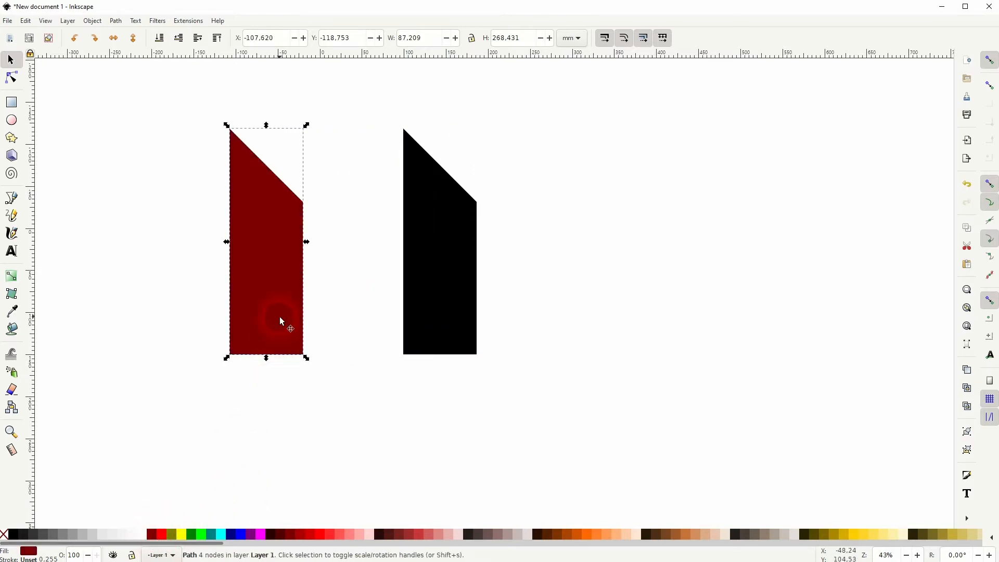
pyautogui.click(350, 346)
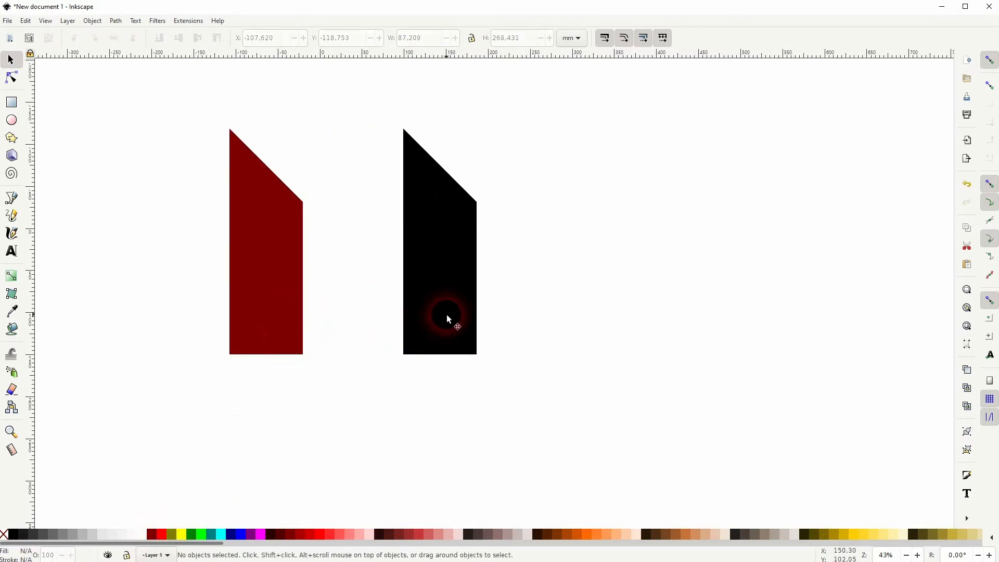
# Skew the black bar horizontally so it leans right at the top, to about 197 mm overall width
pyautogui.click(449, 318)
pyautogui.click(455, 249)
pyautogui.moveTo(444, 363); pyautogui.dragTo(378, 372)
pyautogui.click(567, 310)
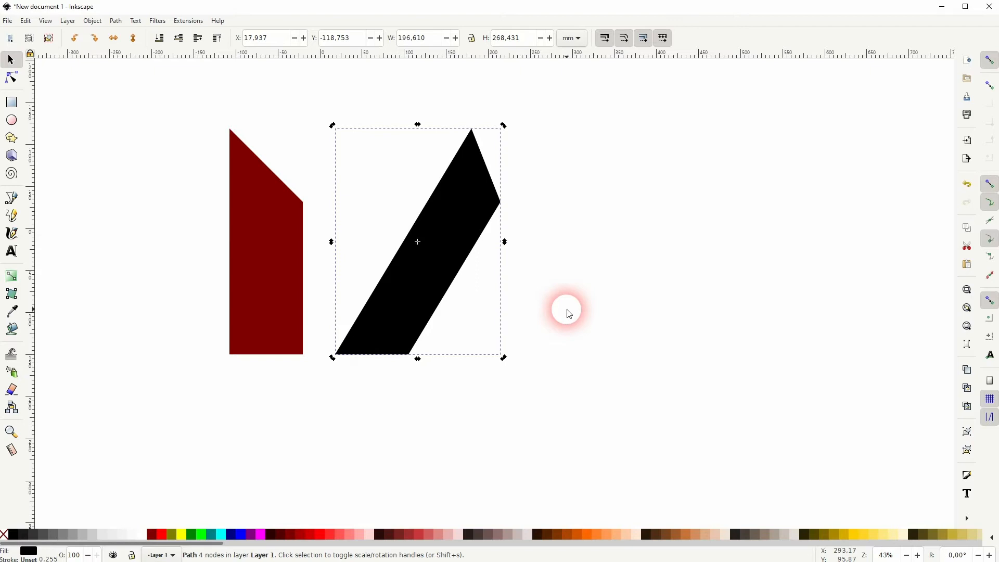
# Rotate the dark red bar 90° counterclockwise, snapping its upper-right corner to the black bar's apex, and lower it behind the black bar
pyautogui.click(265, 289)
pyautogui.click(263, 288)
pyautogui.moveTo(307, 358); pyautogui.dragTo(425, 170)
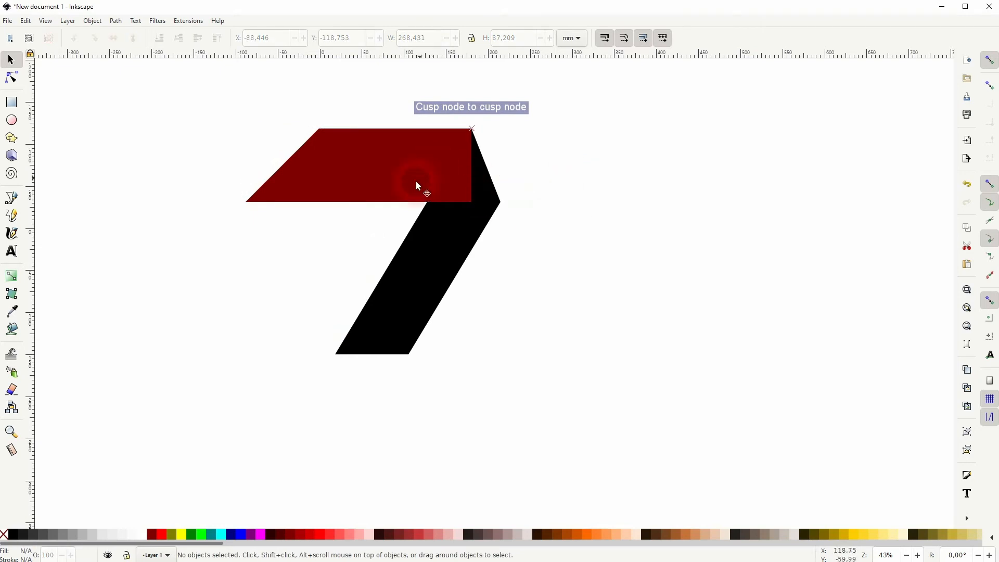
pyautogui.click(178, 42)
pyautogui.click(584, 234)
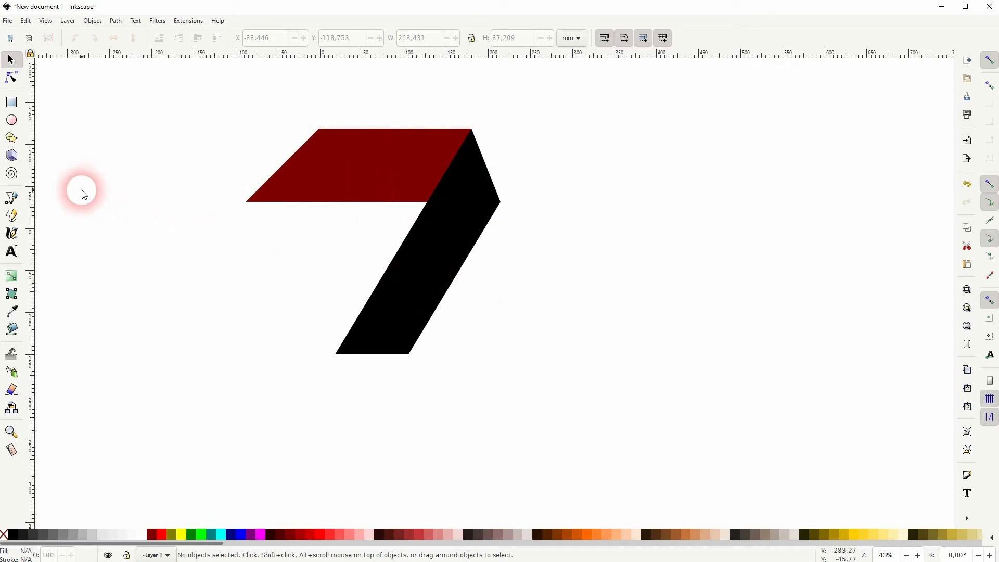
# Fill the slanted black bar with bright red
pyautogui.click(406, 311)
pyautogui.click(161, 533)
pyautogui.click(185, 391)
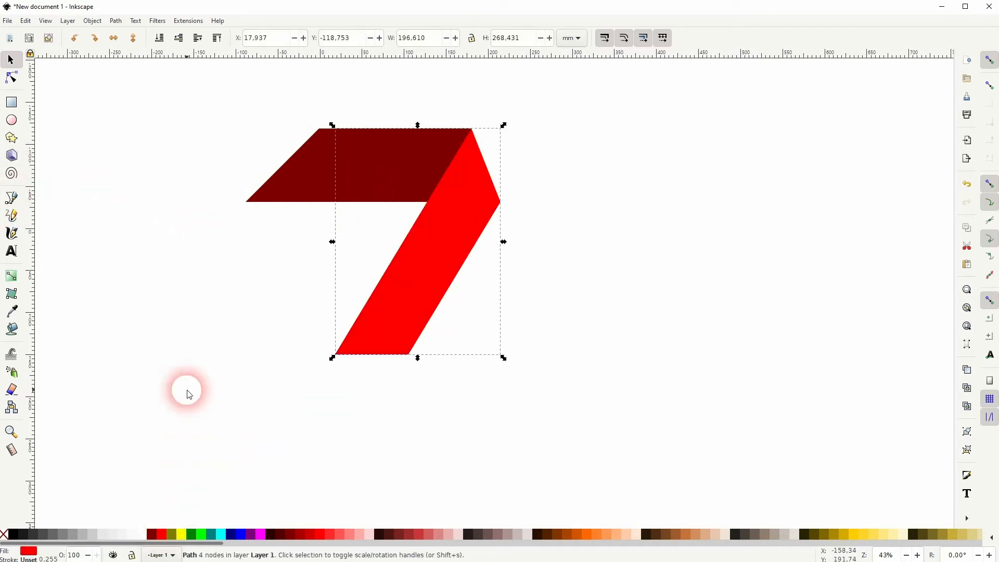
# Draw a vertical reference line across the dark red bar and a horizontal one across the bright red bar
pyautogui.click(16, 199)
pyautogui.click(352, 128)
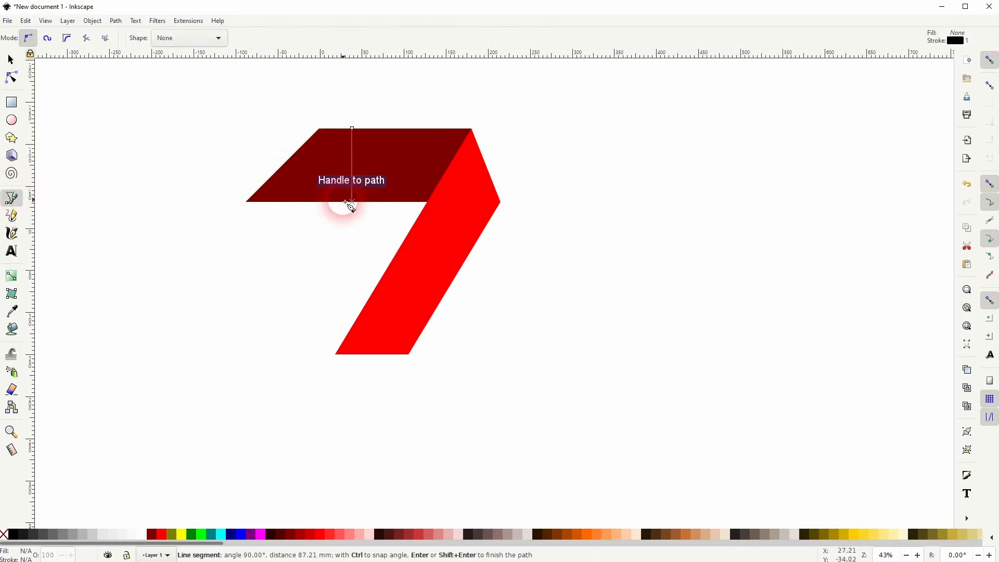
pyautogui.doubleClick(351, 202)
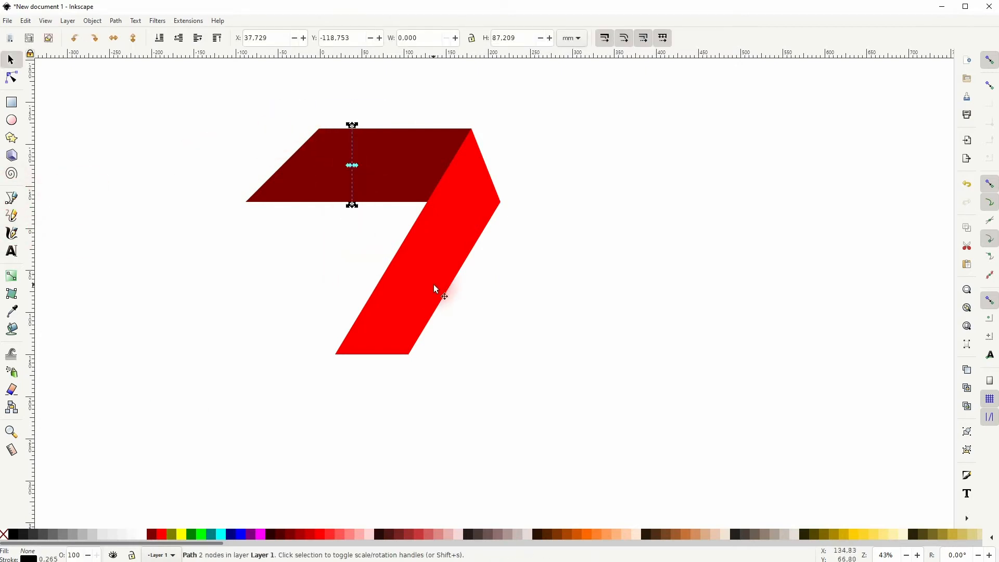
pyautogui.click(379, 281)
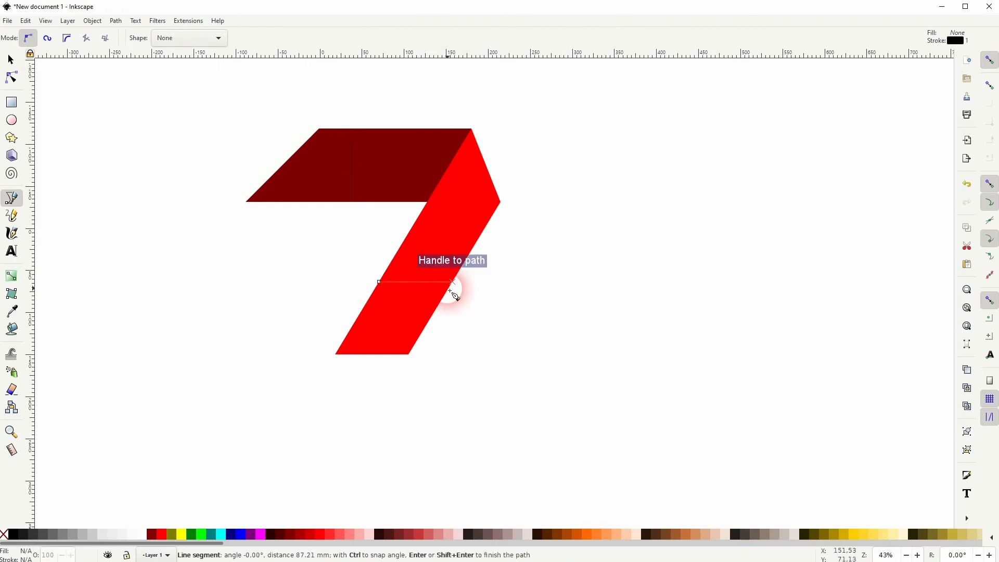
pyautogui.click(450, 290)
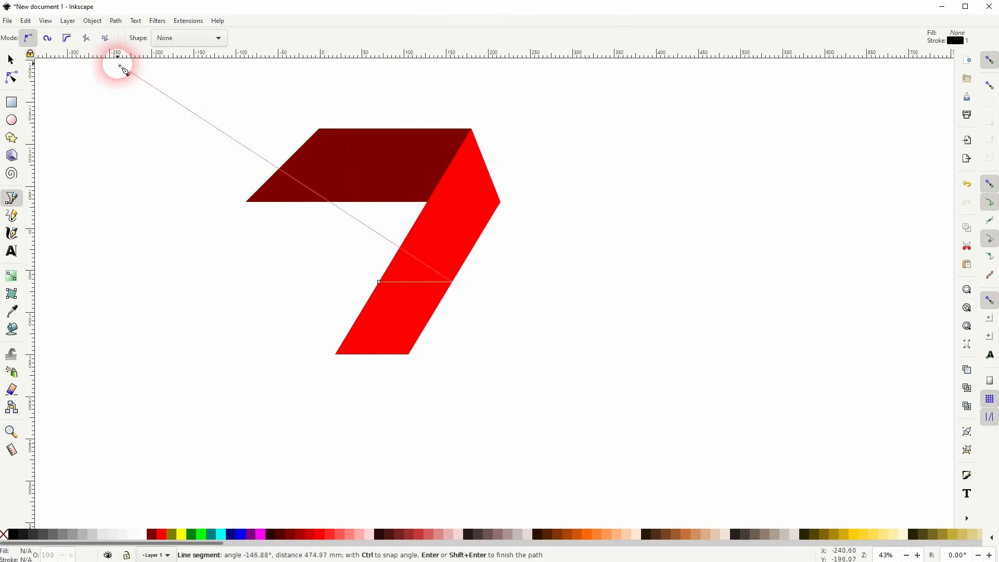
# Compare the lengths of the two reference lines across the bars
pyautogui.click(11, 60)
pyautogui.click(432, 42)
pyautogui.doubleClick(432, 42)
pyautogui.click(351, 166)
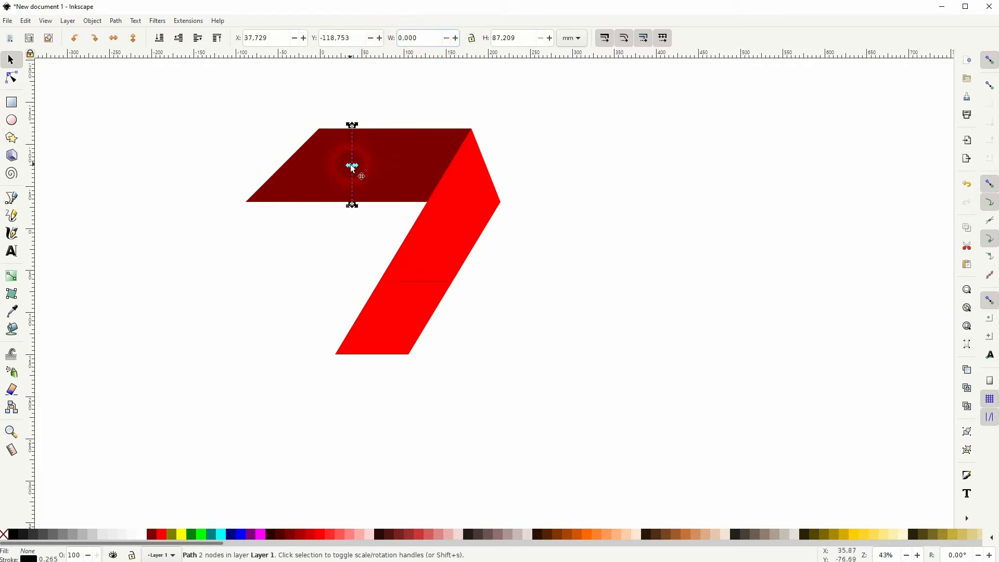
pyautogui.click(531, 41)
pyautogui.moveTo(531, 40); pyautogui.dragTo(482, 35)
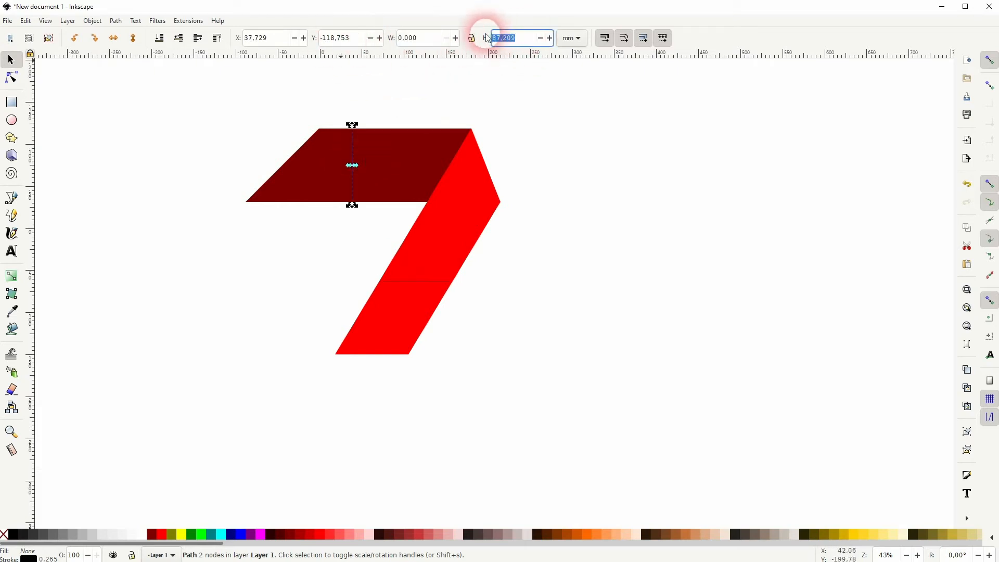
pyautogui.click(519, 257)
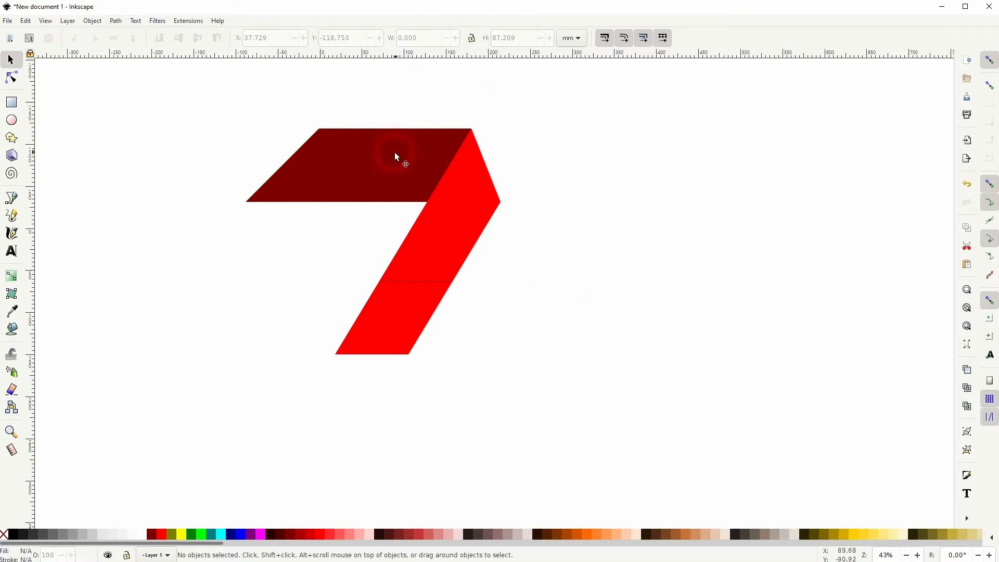
# Shrink the dark red bar to about 239 by 67 mm, keeping its upper-right corner at the fold
pyautogui.click(385, 185)
pyautogui.moveTo(361, 205); pyautogui.dragTo(363, 193)
pyautogui.moveTo(242, 156); pyautogui.dragTo(268, 166)
pyautogui.click(661, 285)
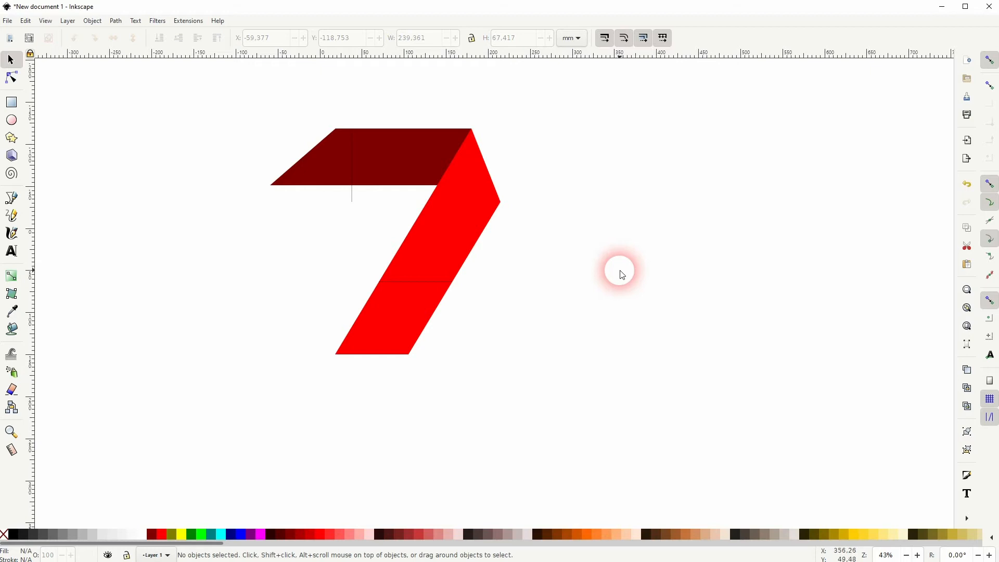
# Stretch the dark red bar's lower edge to a height of about 72 mm
pyautogui.click(395, 170)
pyautogui.moveTo(375, 192); pyautogui.dragTo(375, 195)
pyautogui.click(588, 261)
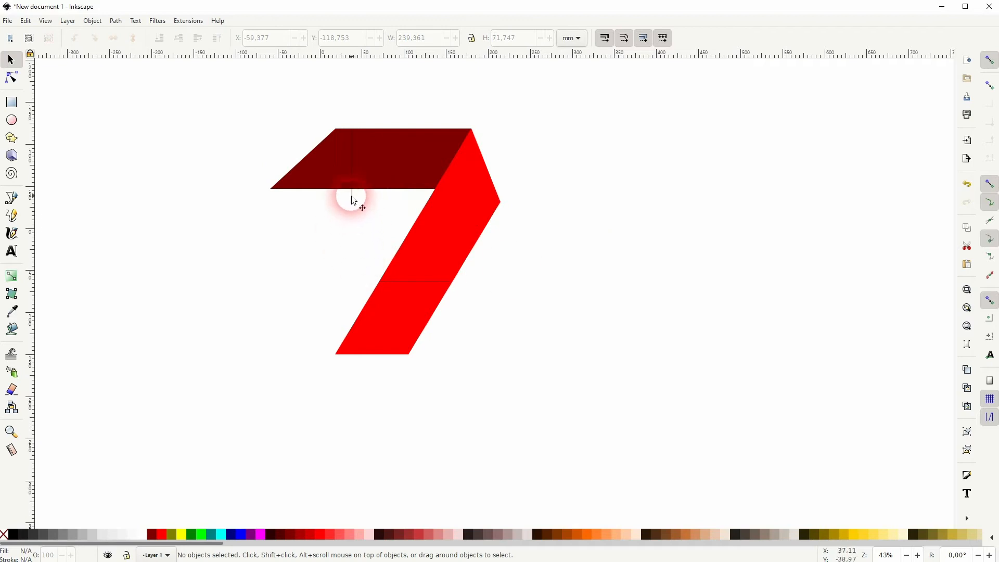
# Delete the two reference lines drawn across the bars
pyautogui.click(420, 282)
pyautogui.press('Delete')
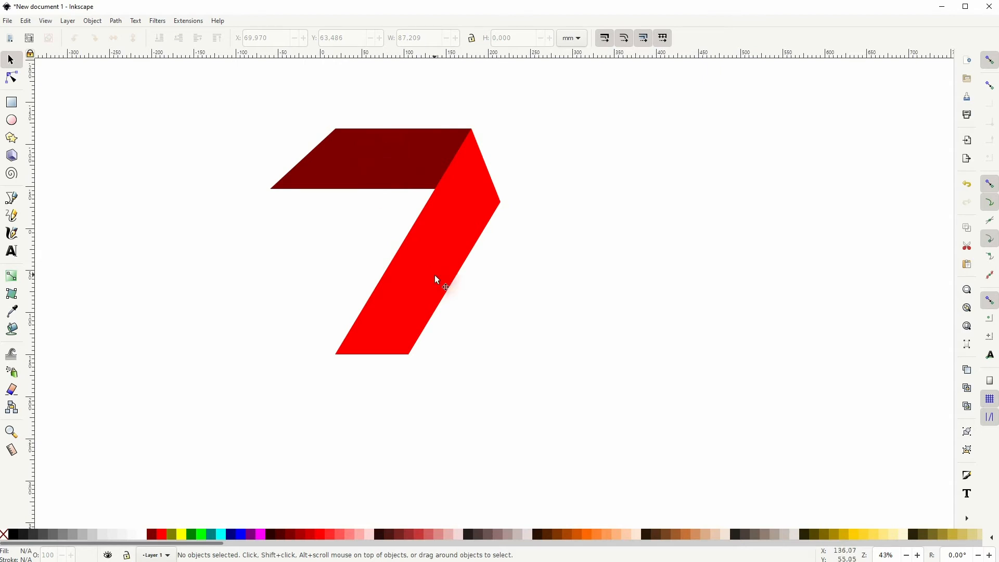
pyautogui.click(393, 186)
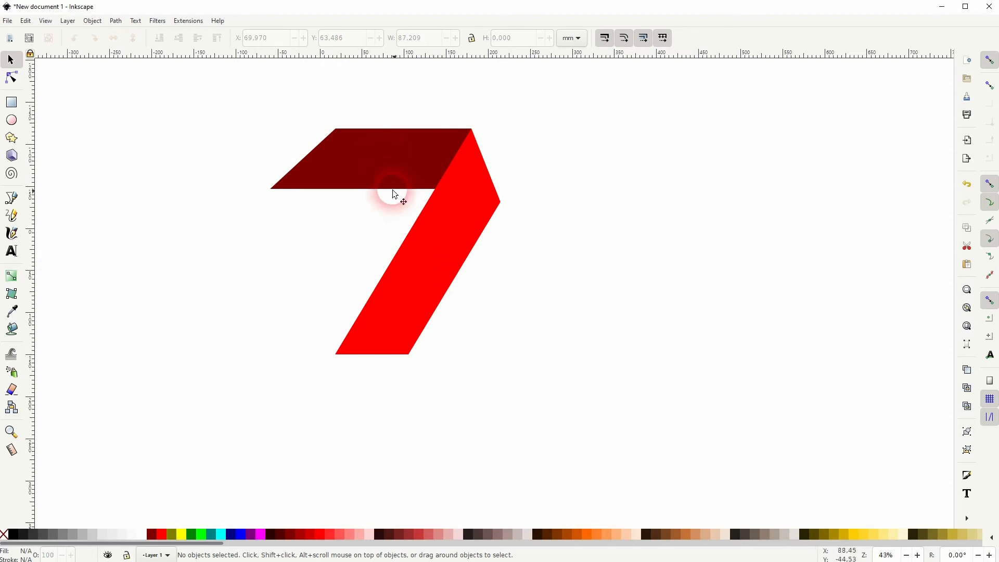
# Apply a linear gradient fill to the bright red bar, running from its upper-right edge to just beyond its lower end
pyautogui.click(392, 321)
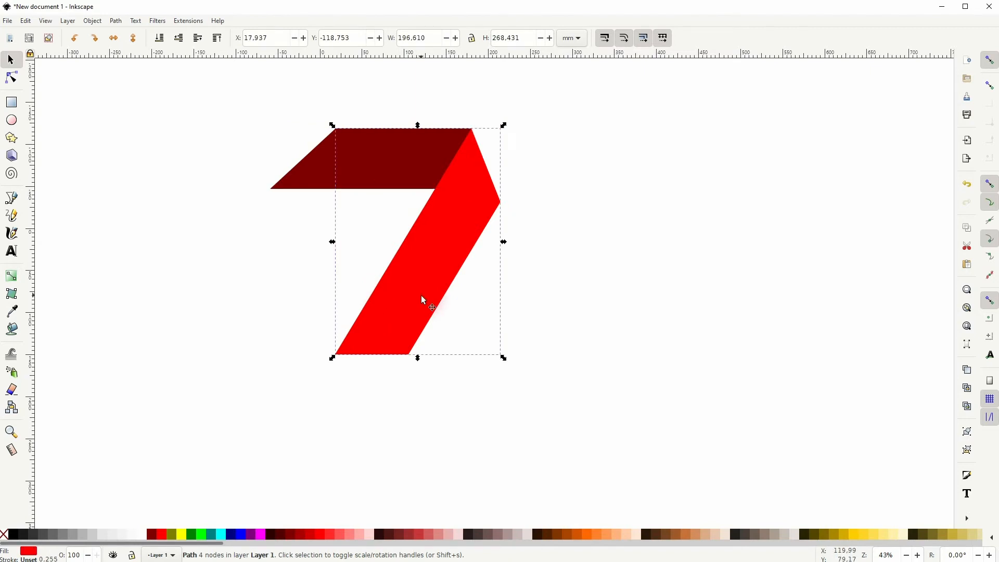
pyautogui.click(11, 275)
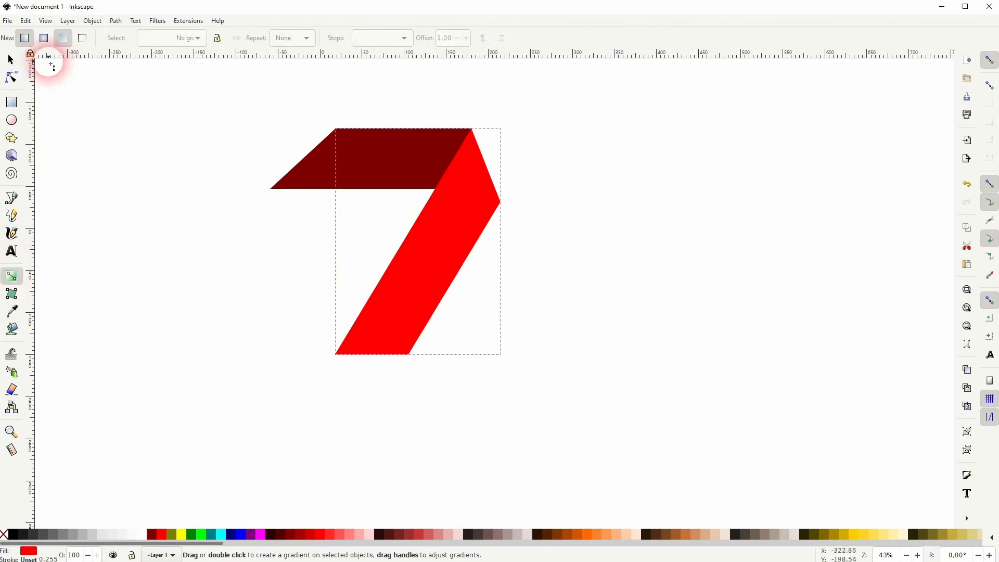
pyautogui.click(24, 38)
pyautogui.click(62, 38)
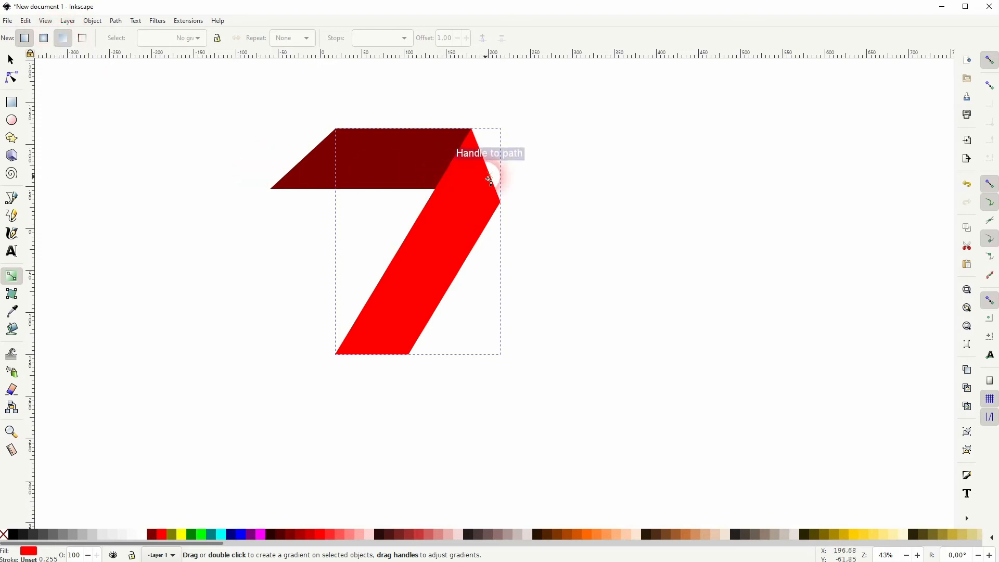
pyautogui.moveTo(486, 165)
pyautogui.mouseDown()
pyautogui.moveTo(420, 281)
pyautogui.moveTo(336, 388)
pyautogui.moveTo(348, 399)
pyautogui.mouseUp()
# Display the Fill and Stroke settings and set the opacity of the gradient's end stop to 100%
pyautogui.click(92, 21)
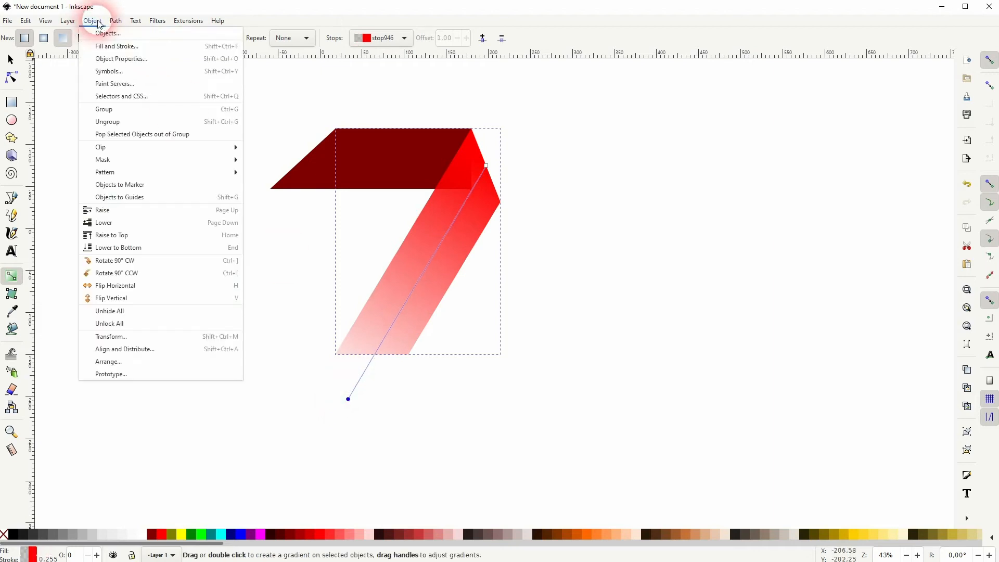
pyautogui.click(118, 46)
pyautogui.moveTo(796, 312); pyautogui.dragTo(939, 323)
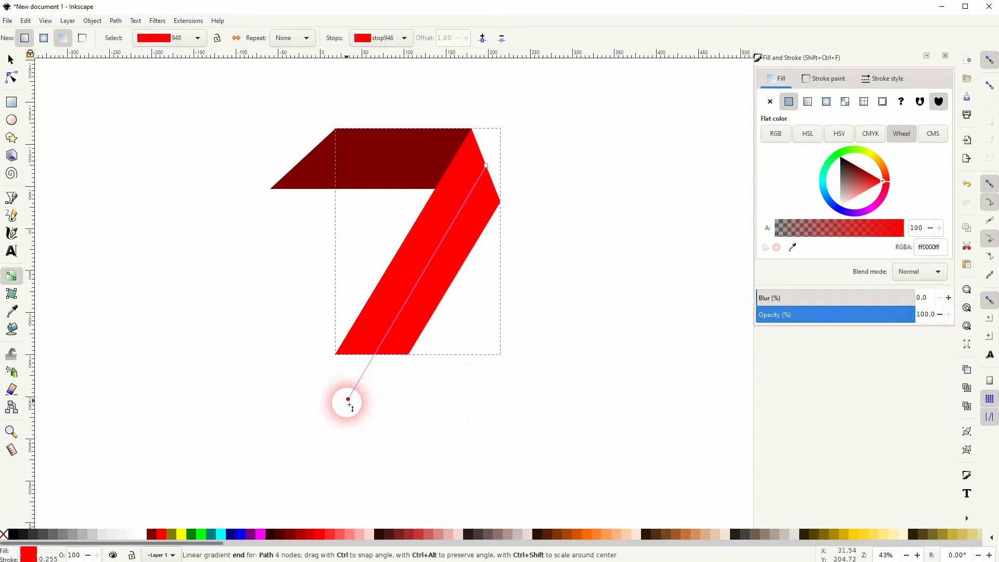
pyautogui.moveTo(870, 319); pyautogui.dragTo(929, 315)
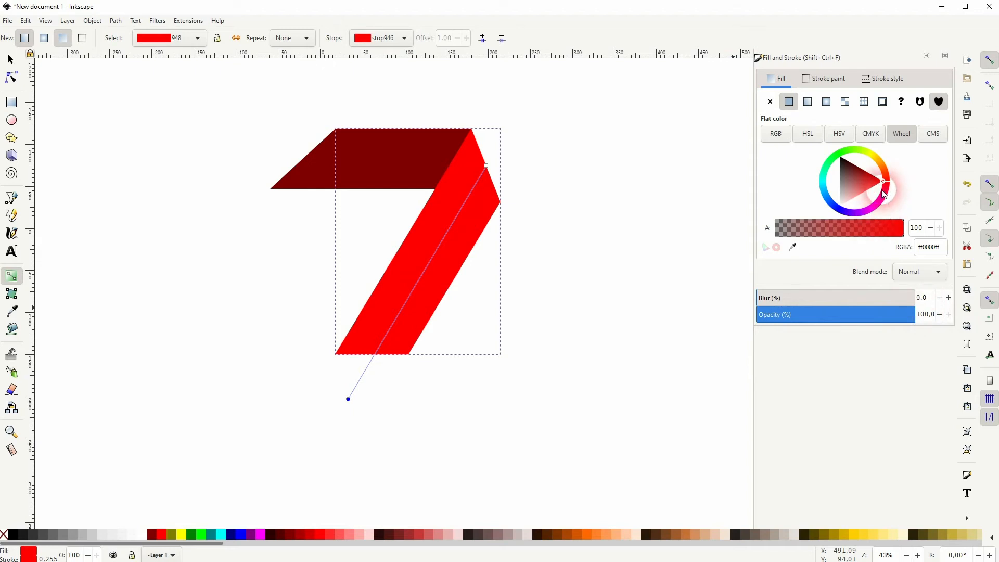
# Recolour the diagonal bar's gradient from orange ff7b00ff to dark red 930f00ff and shift its start point slightly down the bar
pyautogui.moveTo(886, 180)
pyautogui.mouseDown()
pyautogui.moveTo(882, 164)
pyautogui.moveTo(859, 168)
pyautogui.moveTo(869, 166)
pyautogui.mouseUp()
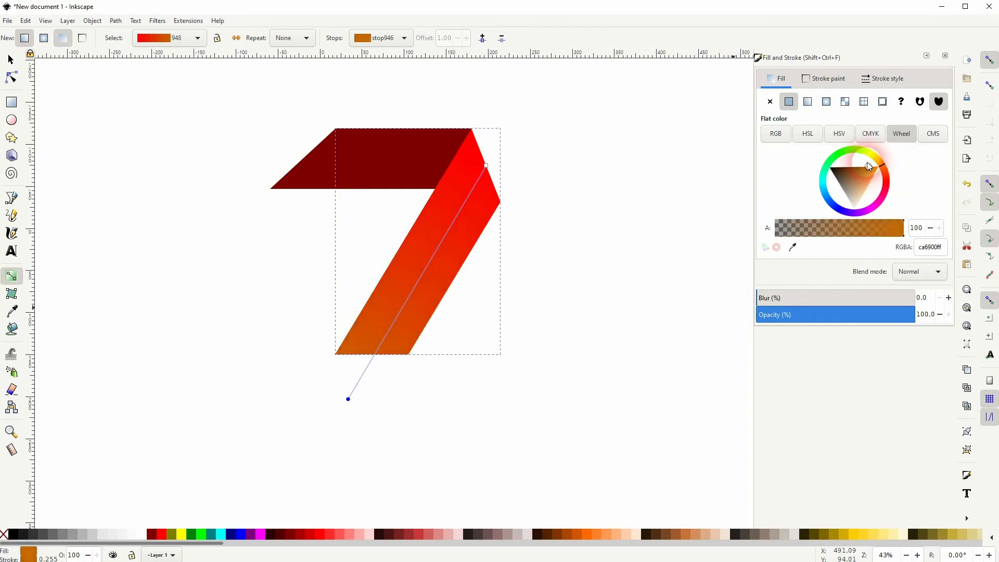
pyautogui.click(487, 166)
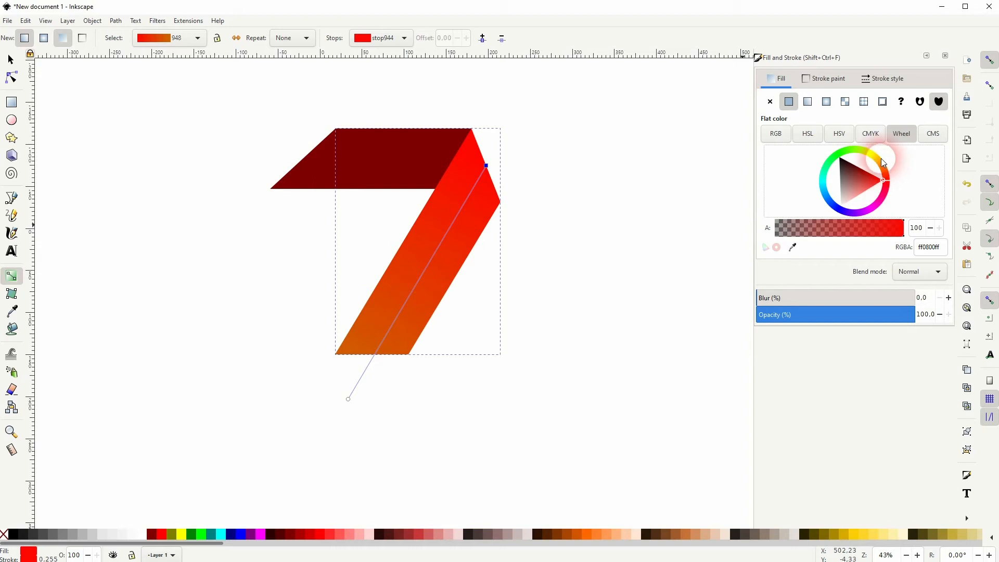
pyautogui.moveTo(889, 182); pyautogui.dragTo(886, 168)
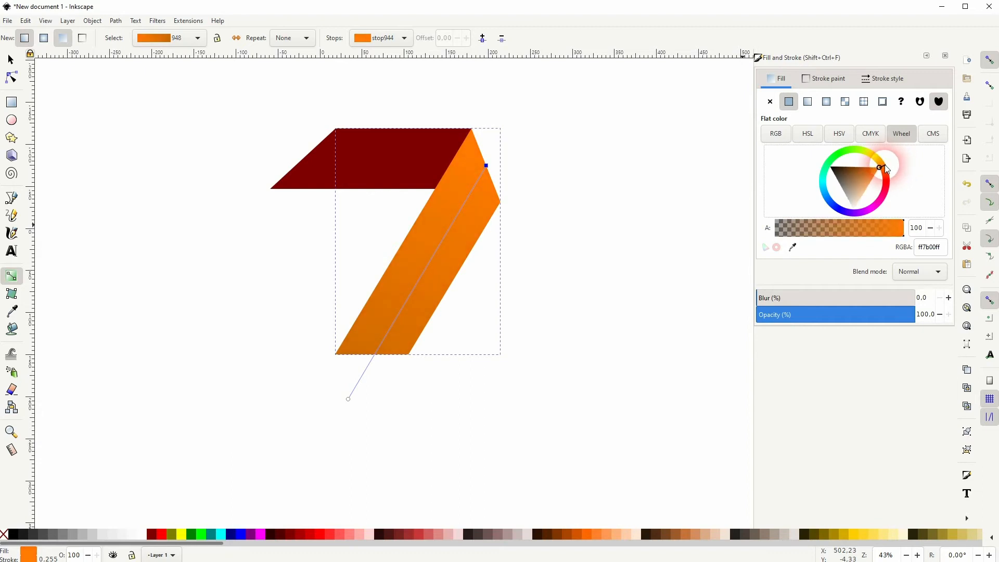
pyautogui.click(349, 399)
pyautogui.moveTo(888, 172)
pyautogui.mouseDown()
pyautogui.moveTo(890, 199)
pyautogui.moveTo(881, 177)
pyautogui.moveTo(867, 172)
pyautogui.mouseUp()
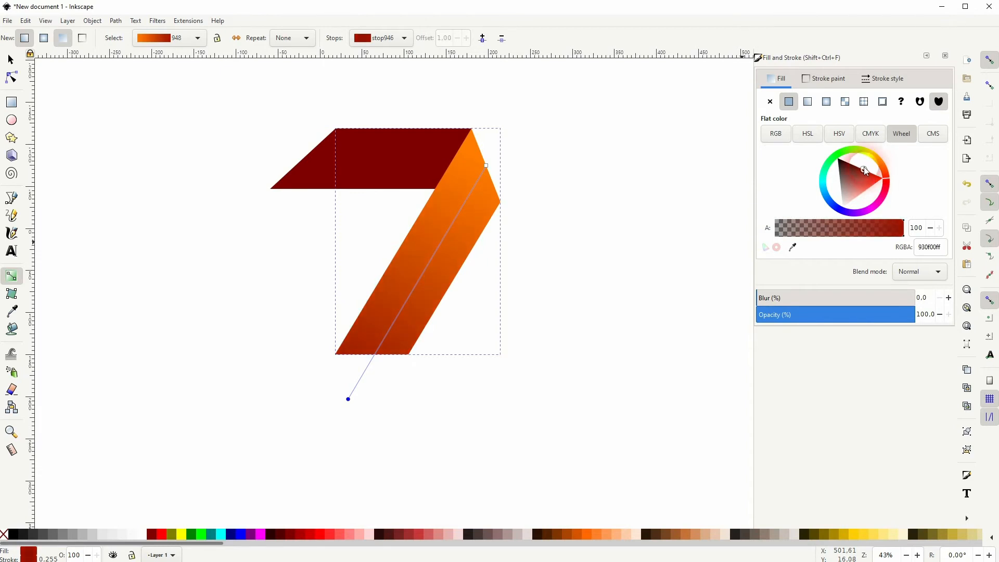
pyautogui.moveTo(486, 166); pyautogui.dragTo(479, 199)
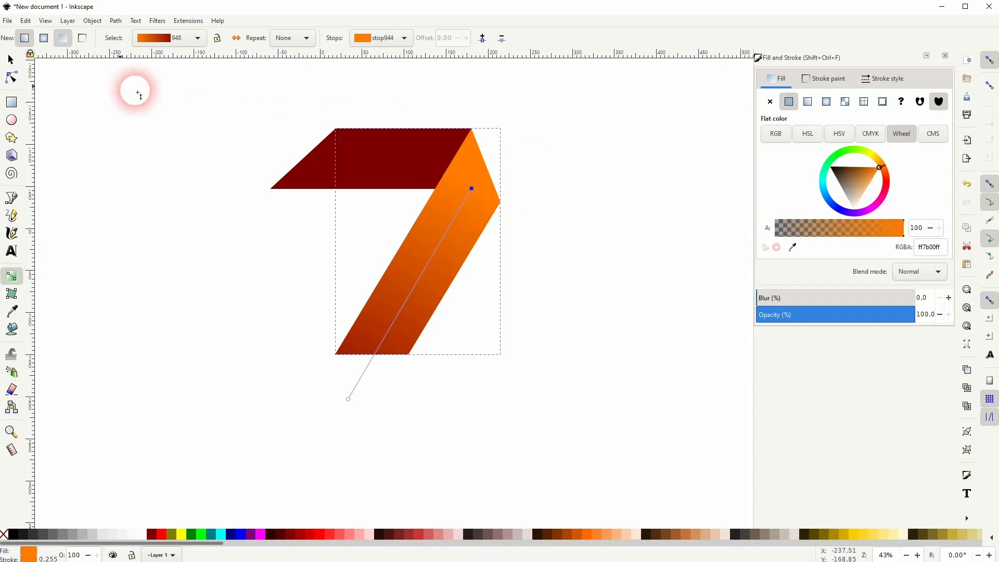
# Apply a horizontal linear gradient fill to the dark red upper bar, from its slanted left edge to beyond its right end
pyautogui.click(9, 61)
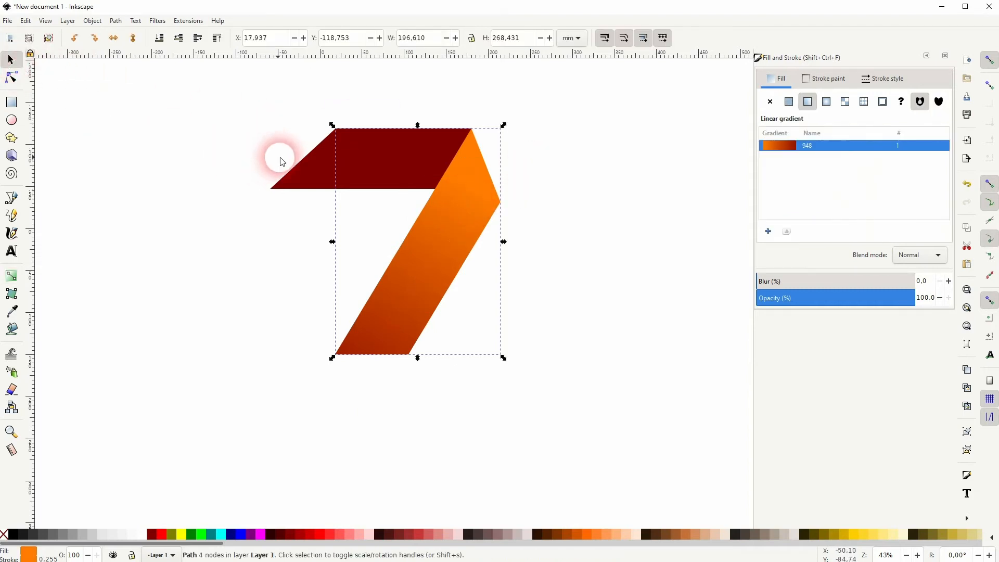
pyautogui.click(309, 178)
pyautogui.click(12, 276)
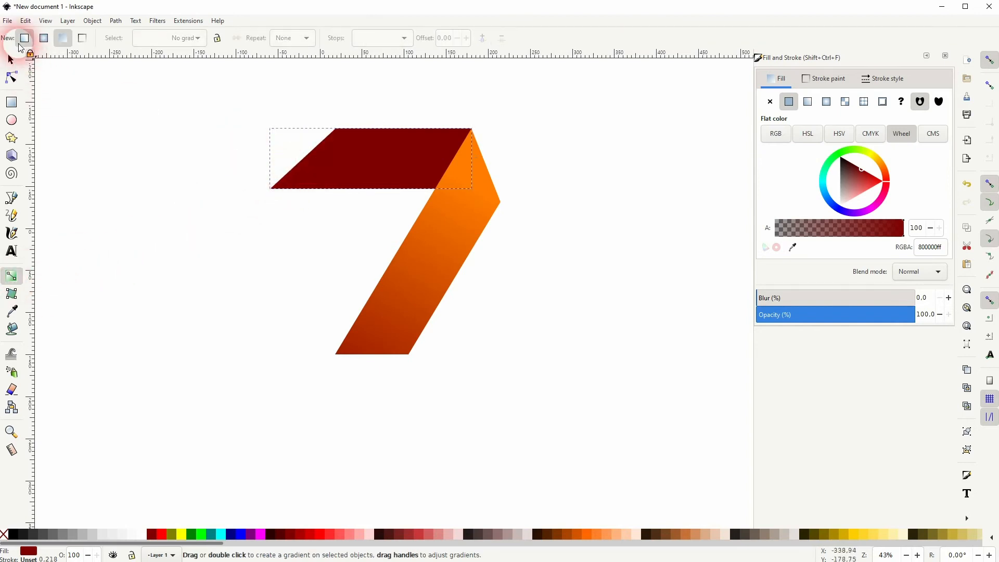
pyautogui.click(62, 40)
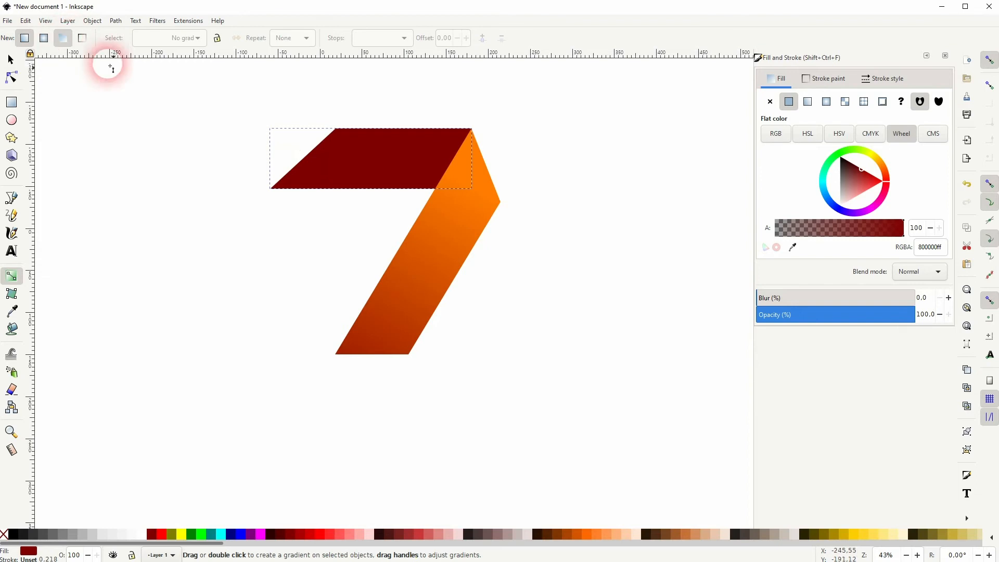
pyautogui.moveTo(308, 154); pyautogui.dragTo(523, 154)
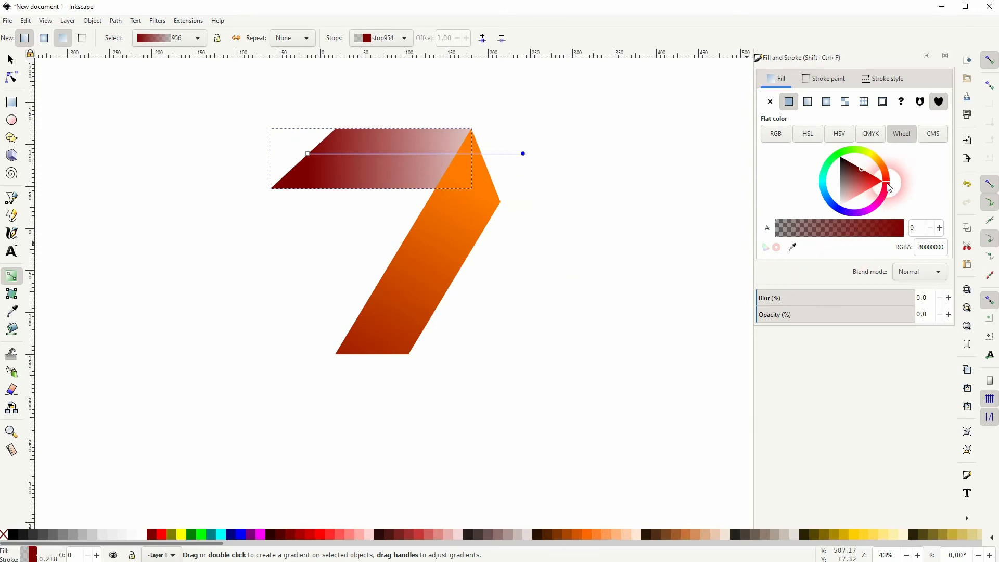
# Recolour the end stop of the upper bar's gradient to brown 994600ff and set its opacity to 100%
pyautogui.moveTo(888, 183); pyautogui.dragTo(886, 169)
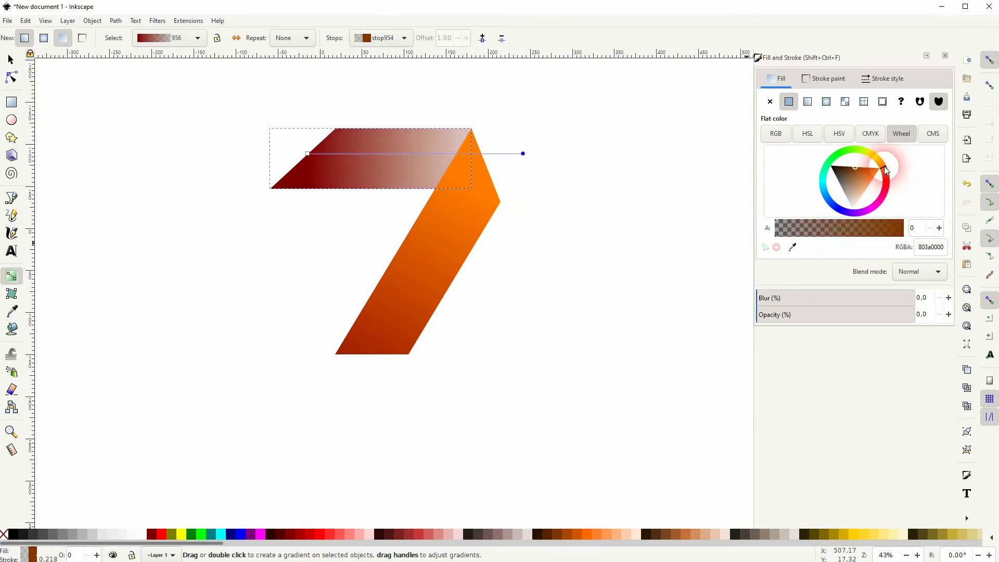
pyautogui.moveTo(865, 176); pyautogui.dragTo(850, 167)
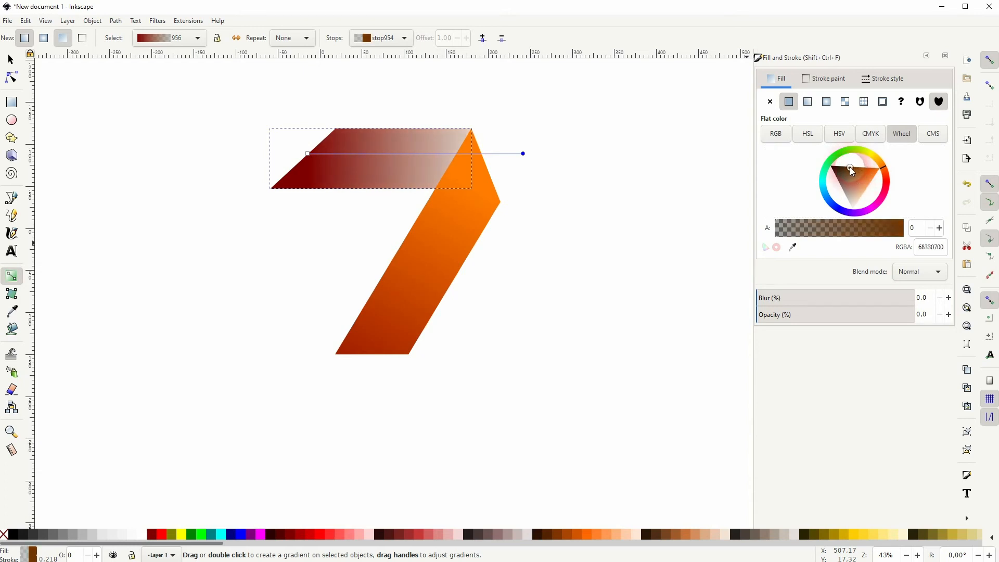
pyautogui.moveTo(782, 316); pyautogui.dragTo(932, 314)
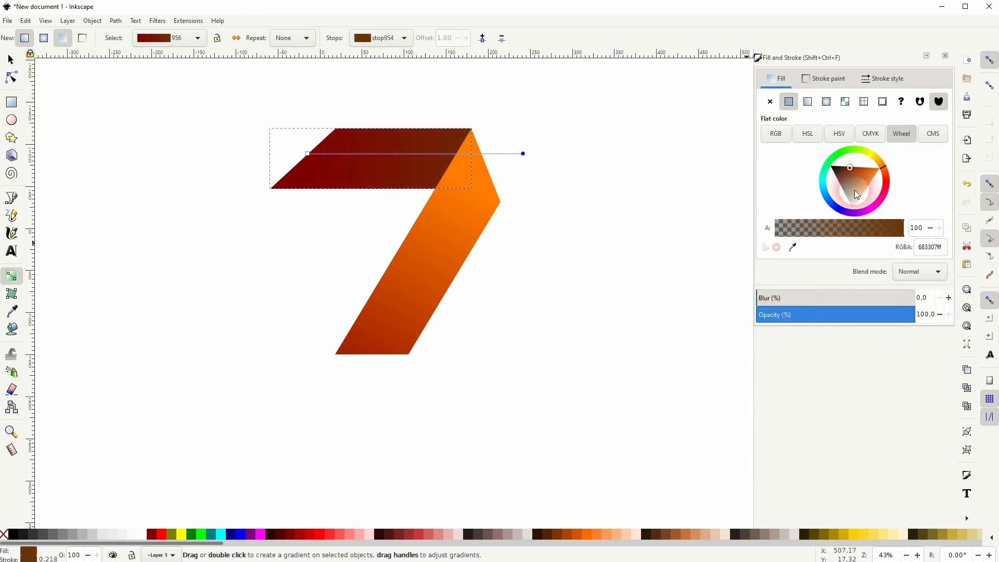
pyautogui.moveTo(852, 168); pyautogui.dragTo(860, 166)
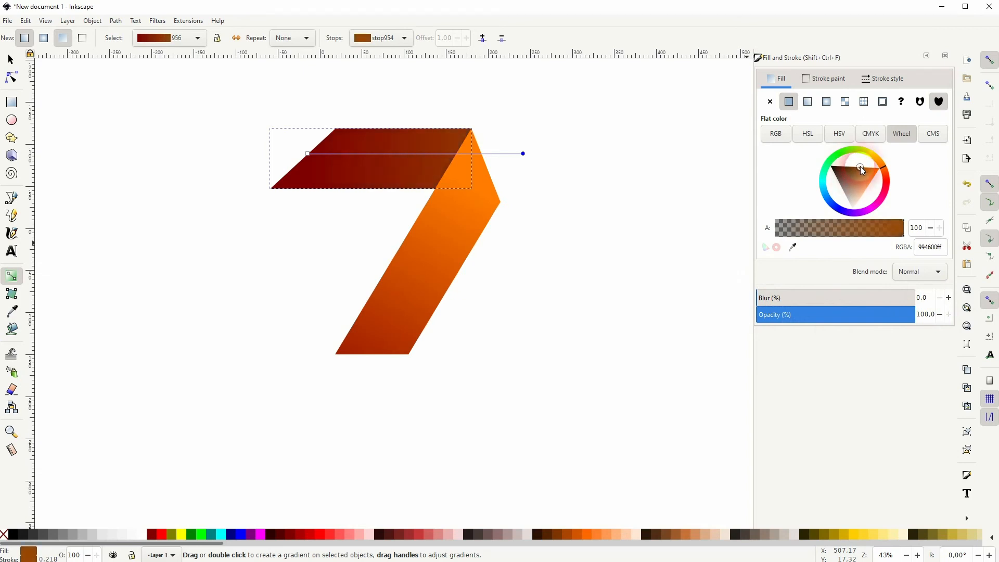
# Set the upper bar's gradient start stop to orange ff9100ff and its end stop to dark maroon 600011ff
pyautogui.click(309, 153)
pyautogui.moveTo(890, 184)
pyautogui.mouseDown()
pyautogui.moveTo(884, 165)
pyautogui.moveTo(878, 171)
pyautogui.mouseUp()
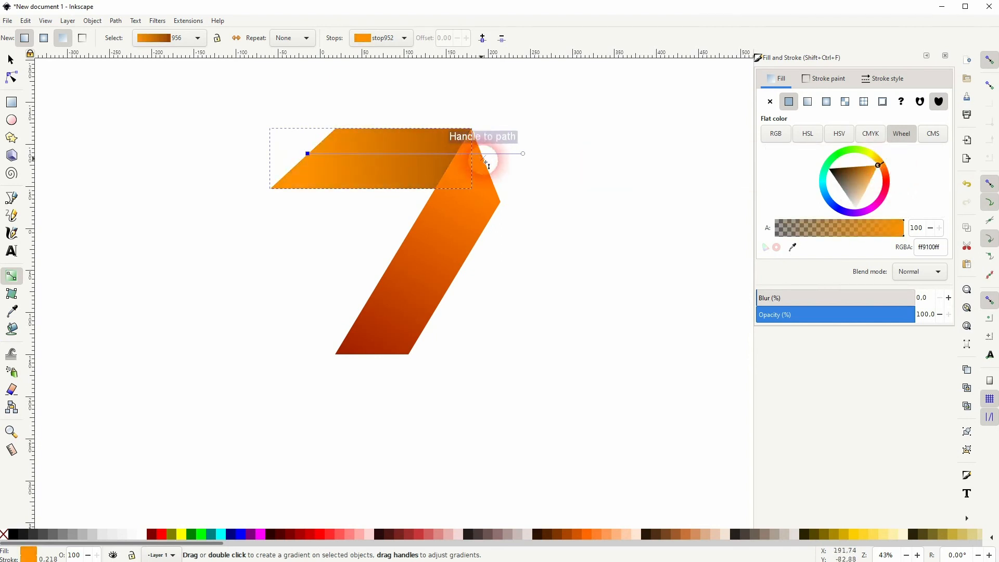
pyautogui.click(523, 154)
pyautogui.moveTo(892, 174); pyautogui.dragTo(888, 188)
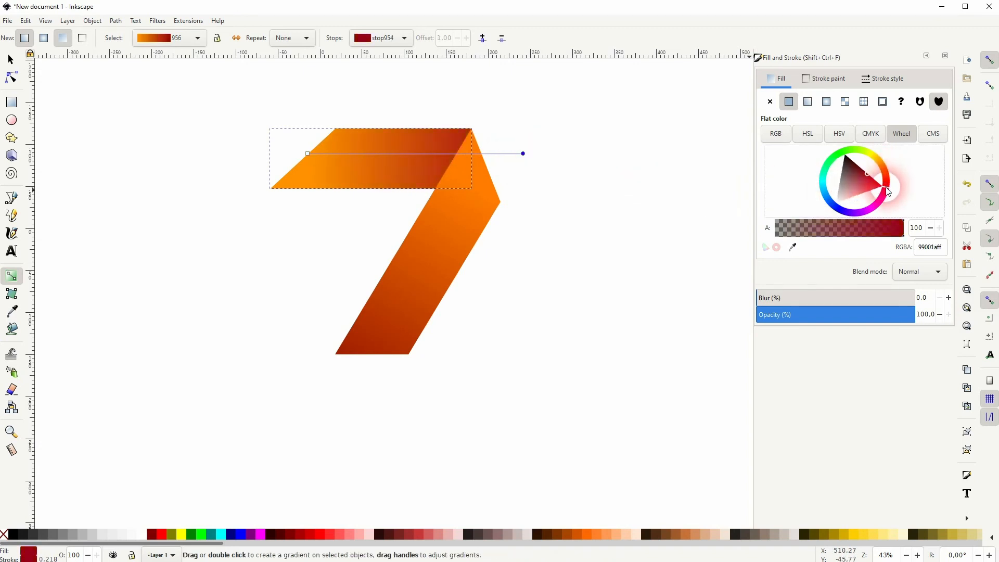
pyautogui.moveTo(866, 172); pyautogui.dragTo(860, 167)
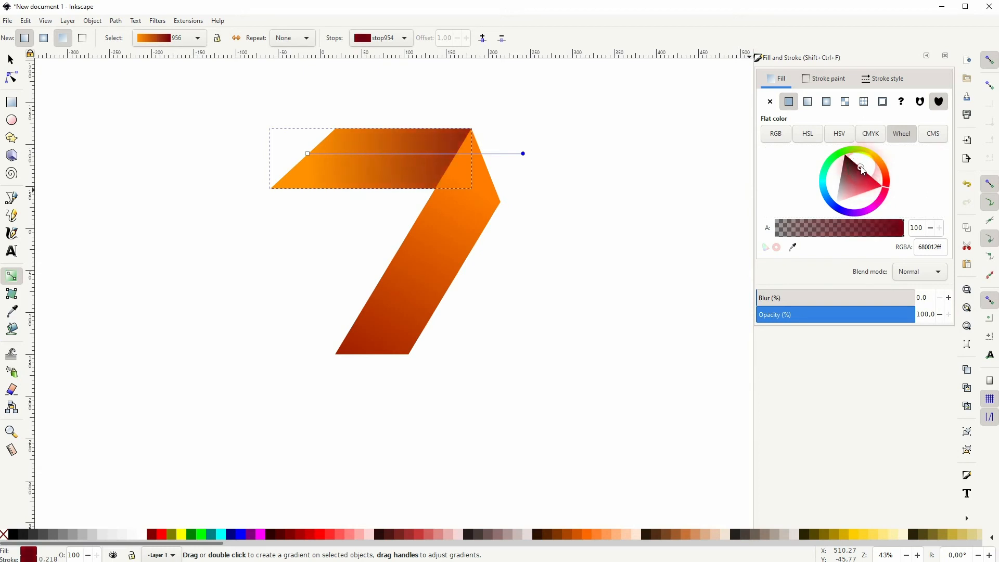
# Copy the RGBA code of the end stop in the diagonal bar's gradient
pyautogui.click(10, 59)
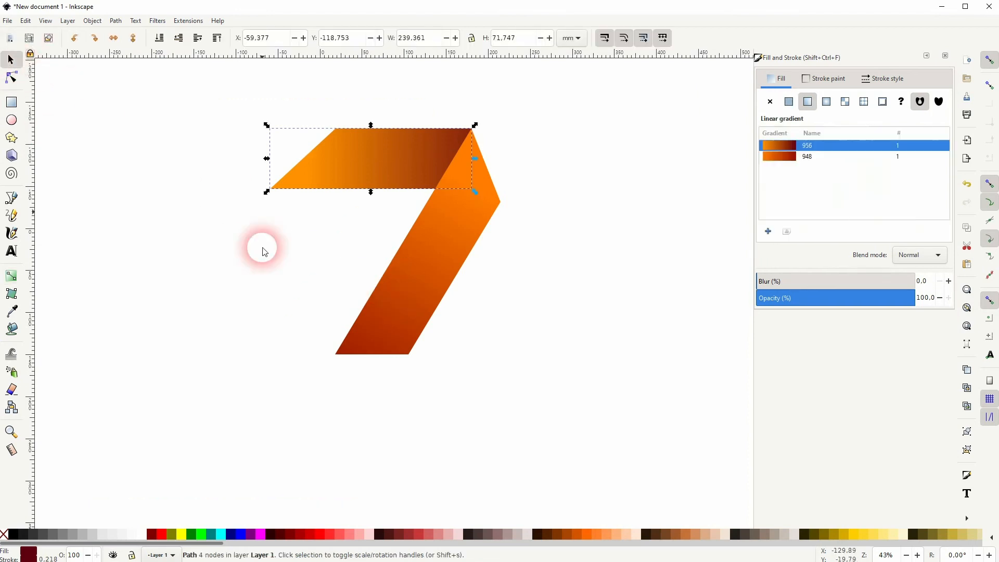
pyautogui.click(413, 297)
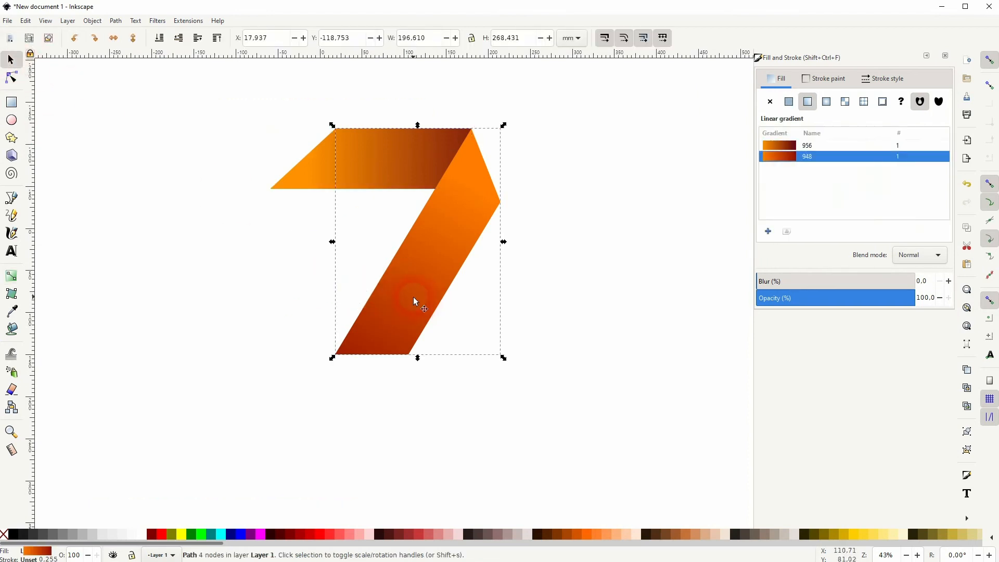
pyautogui.click(11, 276)
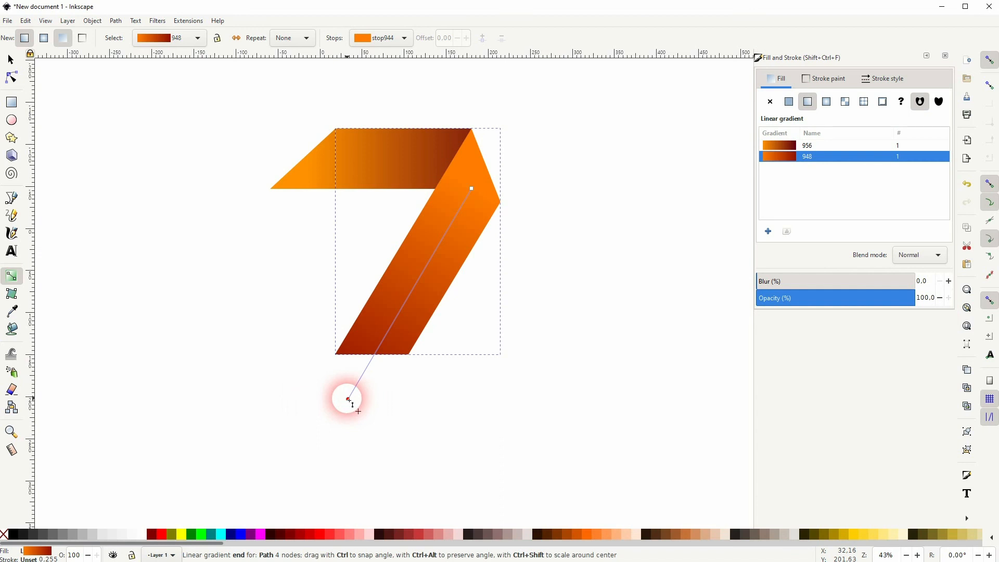
pyautogui.click(348, 399)
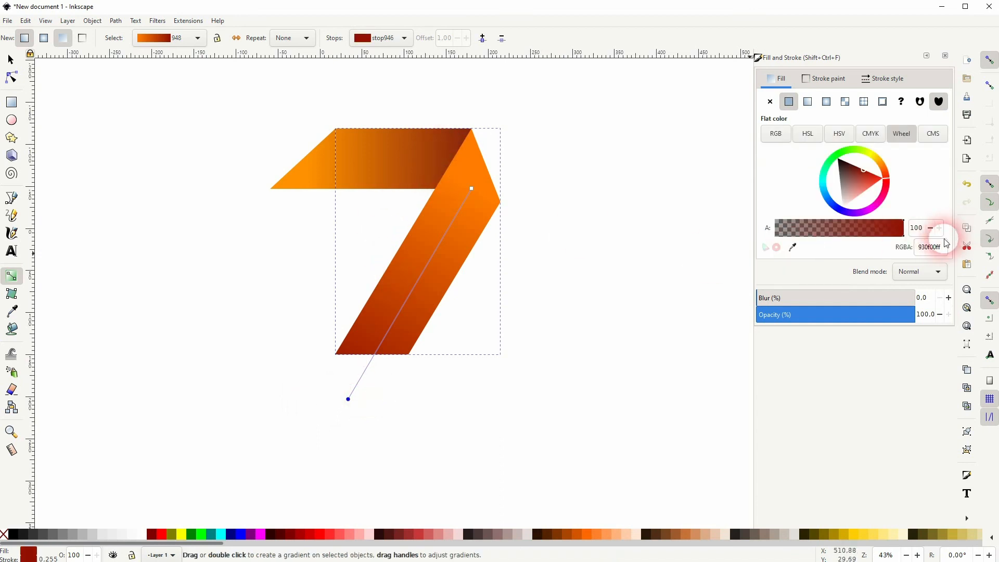
pyautogui.moveTo(943, 248); pyautogui.dragTo(912, 247)
pyautogui.hotkey('ctrl', 'c')
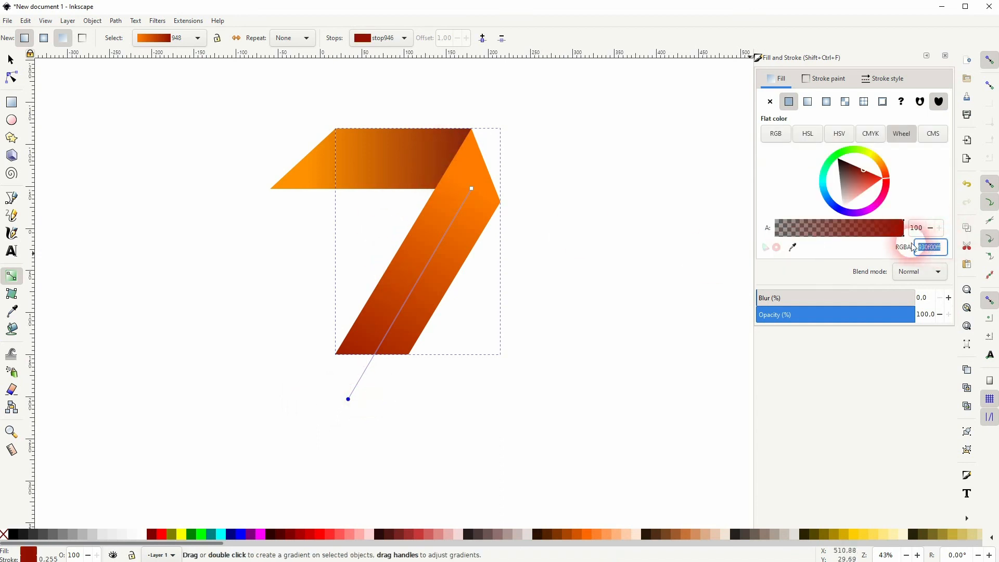
# Set the upper bar's gradient end stop to the copied colour 930f00ff and pull its end point back to the bar's right edge
pyautogui.click(9, 61)
pyautogui.click(320, 174)
pyautogui.click(12, 276)
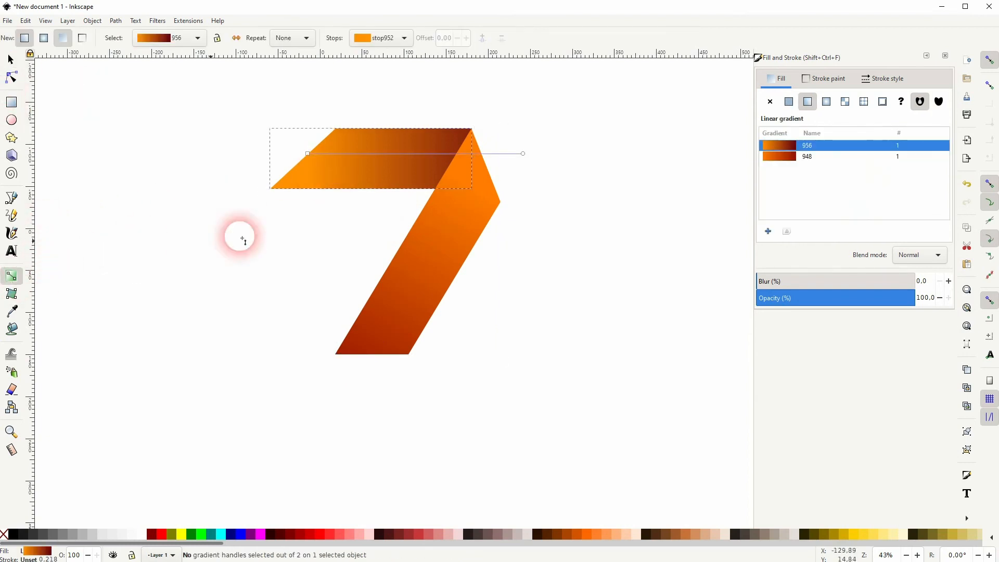
pyautogui.click(523, 154)
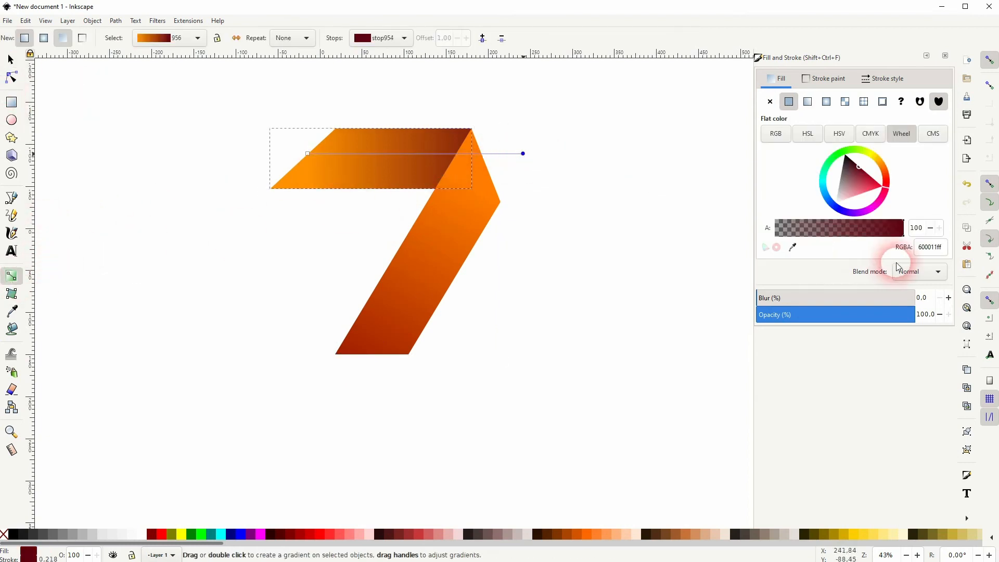
pyautogui.click(931, 247)
pyautogui.hotkey('ctrl', 'v')
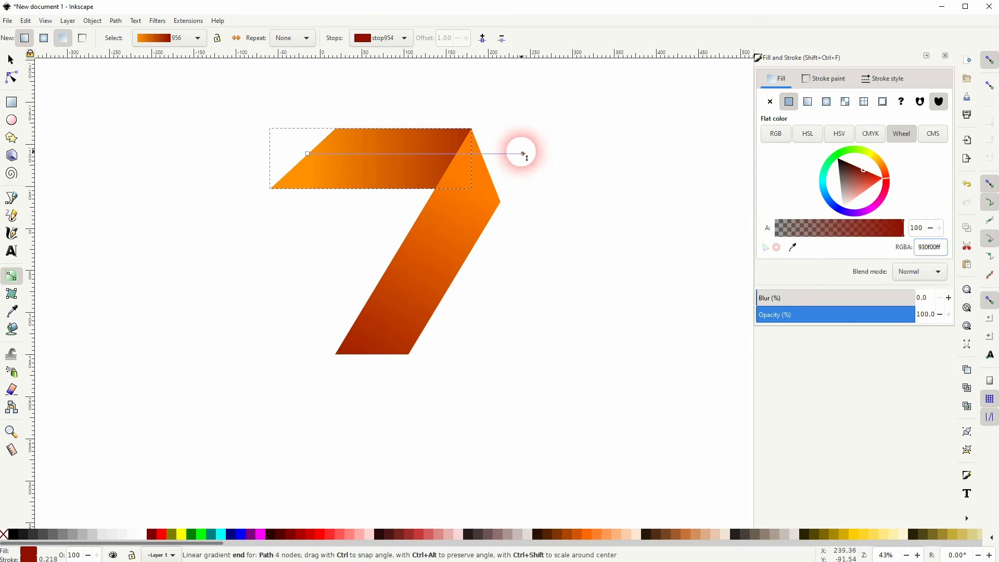
pyautogui.moveTo(523, 154)
pyautogui.mouseDown()
pyautogui.moveTo(479, 168)
pyautogui.moveTo(525, 160)
pyautogui.mouseUp()
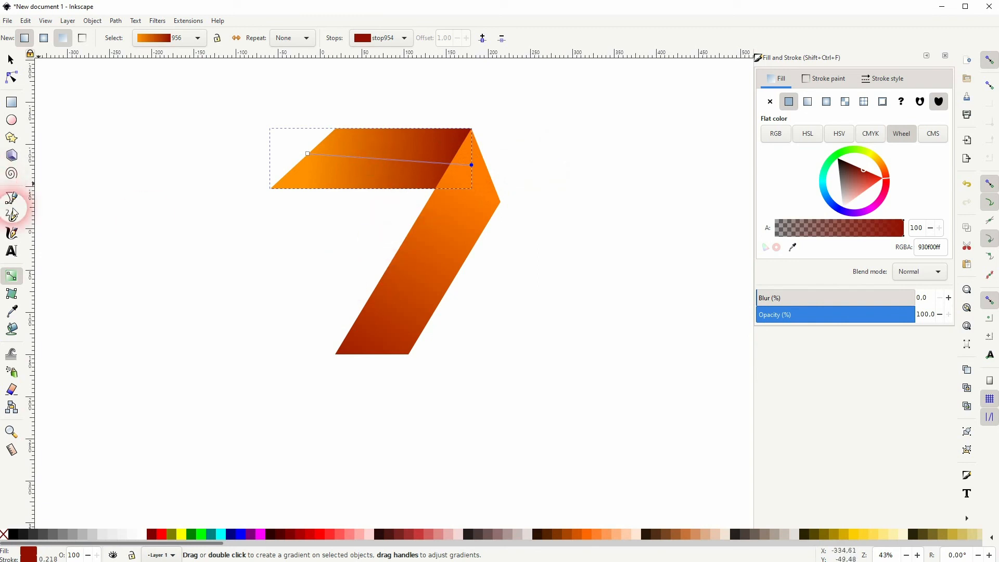
# Copy the RGBA code of the start stop in the diagonal bar's gradient
pyautogui.click(10, 60)
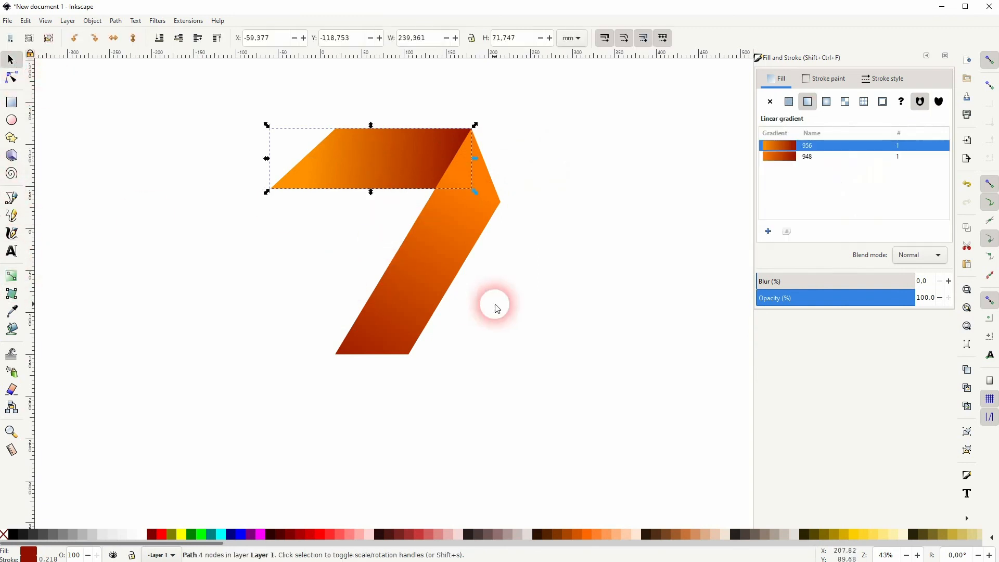
pyautogui.click(432, 269)
pyautogui.click(12, 276)
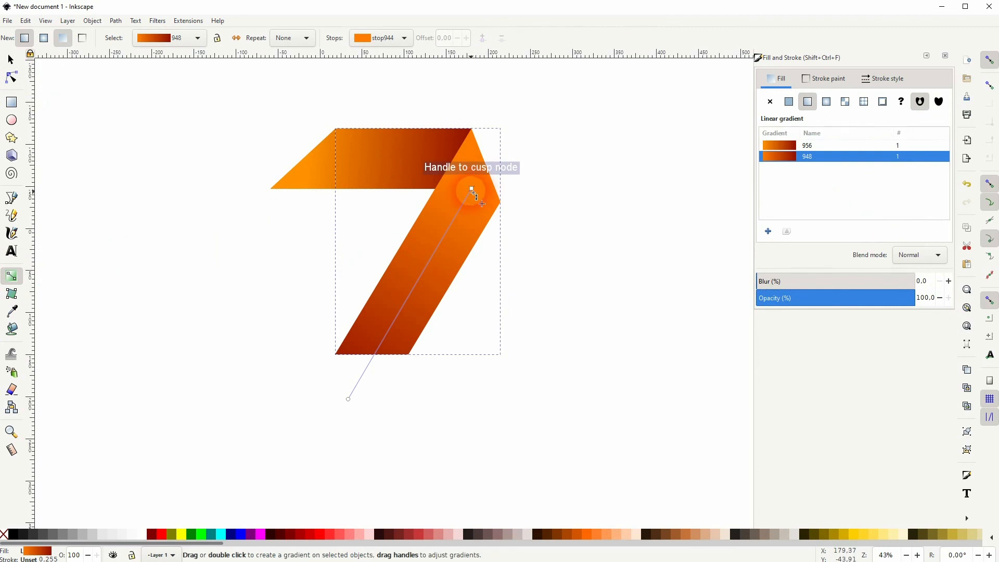
pyautogui.click(471, 187)
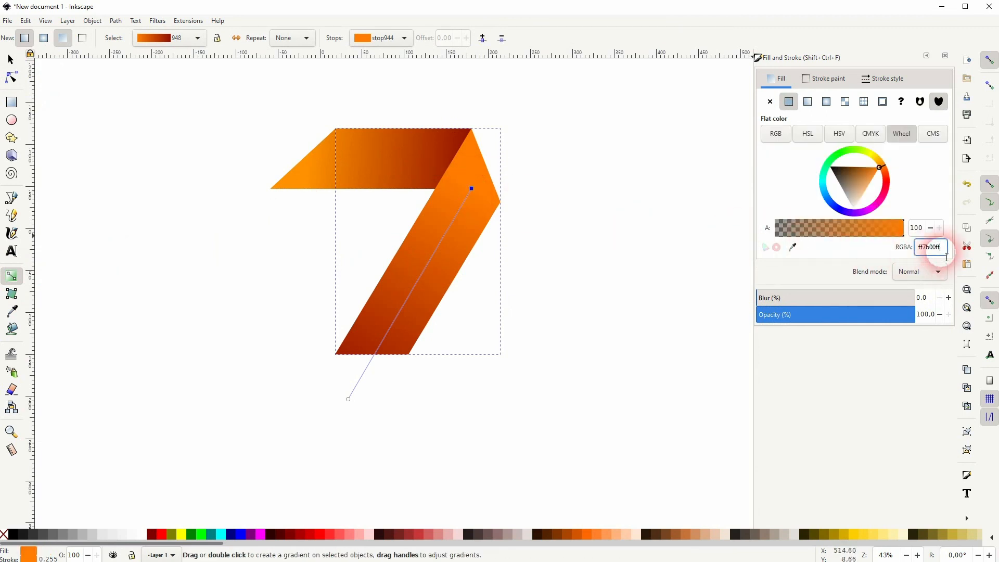
# Set the start stop of the upper bar's gradient to the orange ff7b00ff
pyautogui.click(11, 59)
pyautogui.click(314, 182)
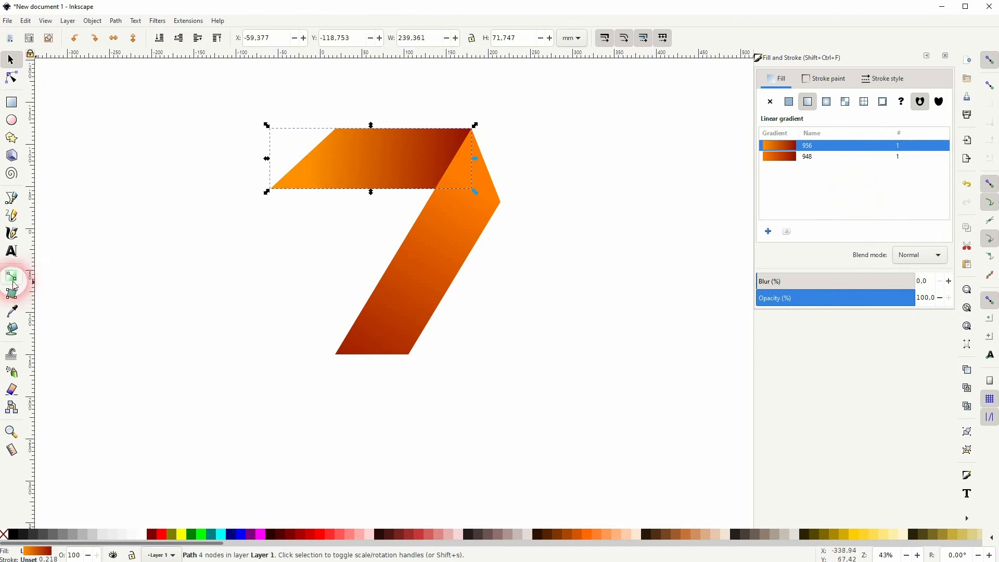
pyautogui.click(12, 276)
pyautogui.click(307, 154)
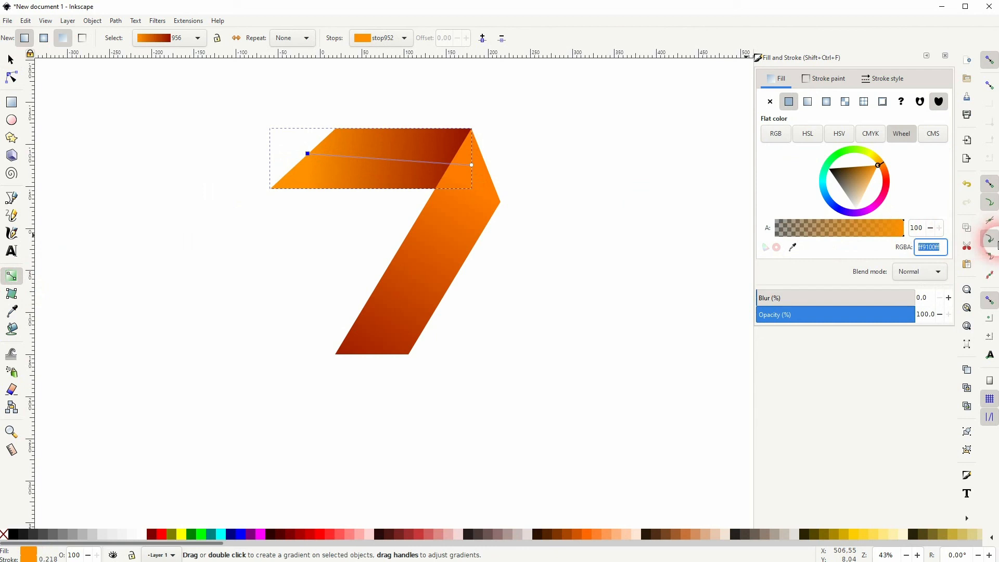
pyautogui.write('ff7b00ff')
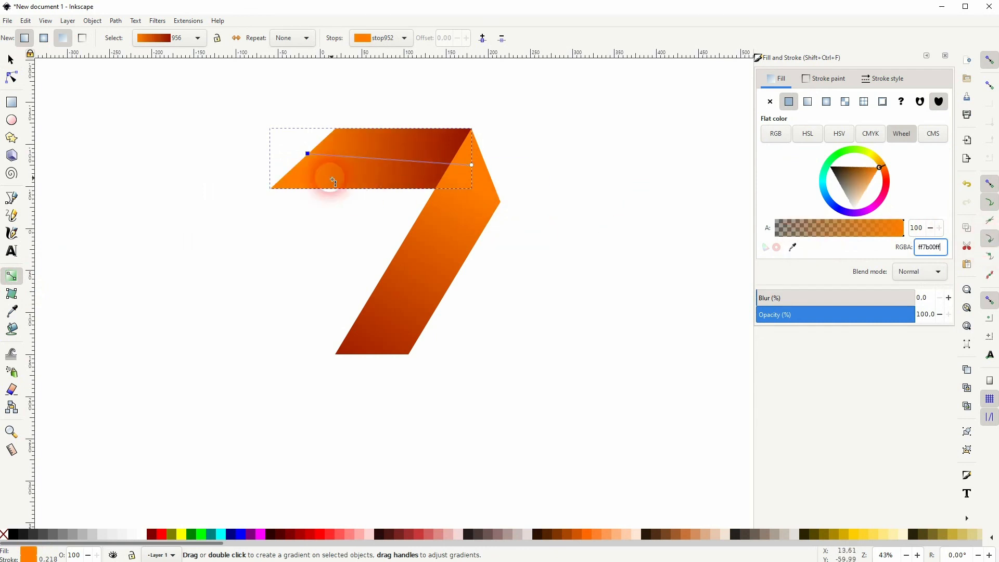
# Turn off snapping and move the start point of the upper bar's gradient slightly inward from the slanted edge
pyautogui.moveTo(309, 157)
pyautogui.mouseDown()
pyautogui.moveTo(329, 156)
pyautogui.moveTo(318, 146)
pyautogui.mouseUp()
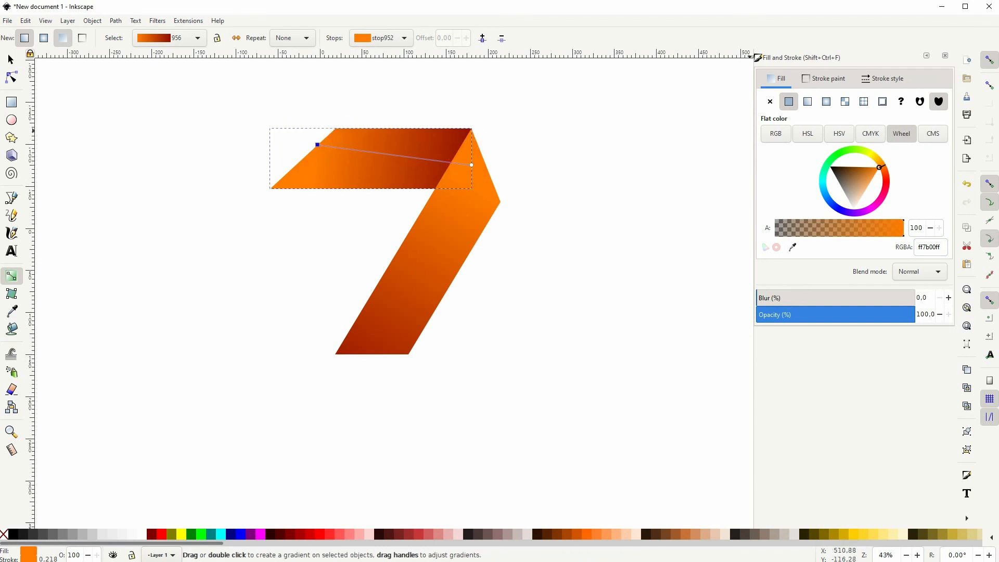
pyautogui.click(992, 59)
pyautogui.moveTo(318, 146); pyautogui.dragTo(329, 154)
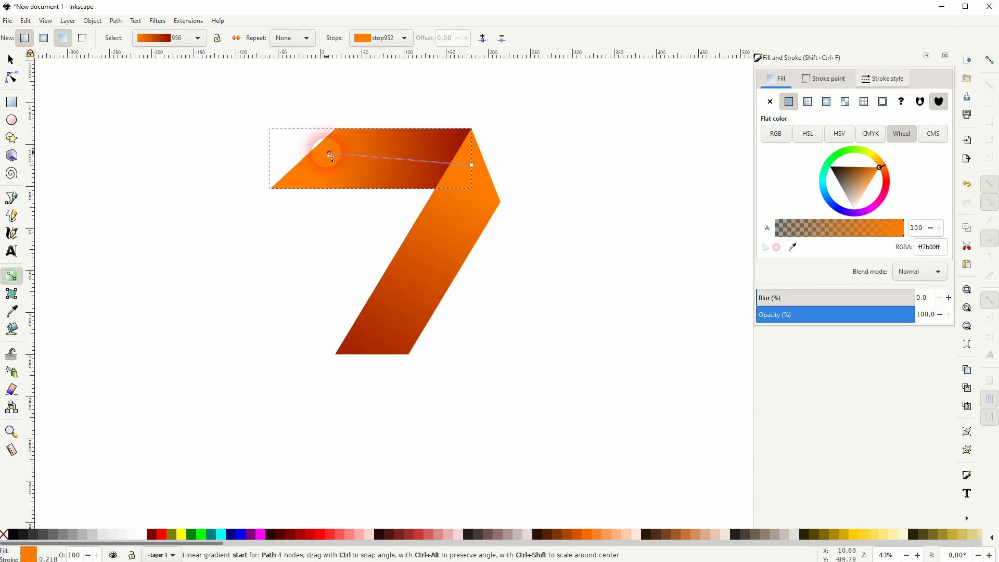
# Group the two bars and move the group down to about X -66 mm, Y -53 mm
pyautogui.click(10, 59)
pyautogui.click(552, 326)
pyautogui.moveTo(179, 411); pyautogui.dragTo(632, 96)
pyautogui.hotkey('ctrl', 'g')
pyautogui.moveTo(481, 226)
pyautogui.mouseDown()
pyautogui.moveTo(434, 281)
pyautogui.moveTo(476, 281)
pyautogui.mouseUp()
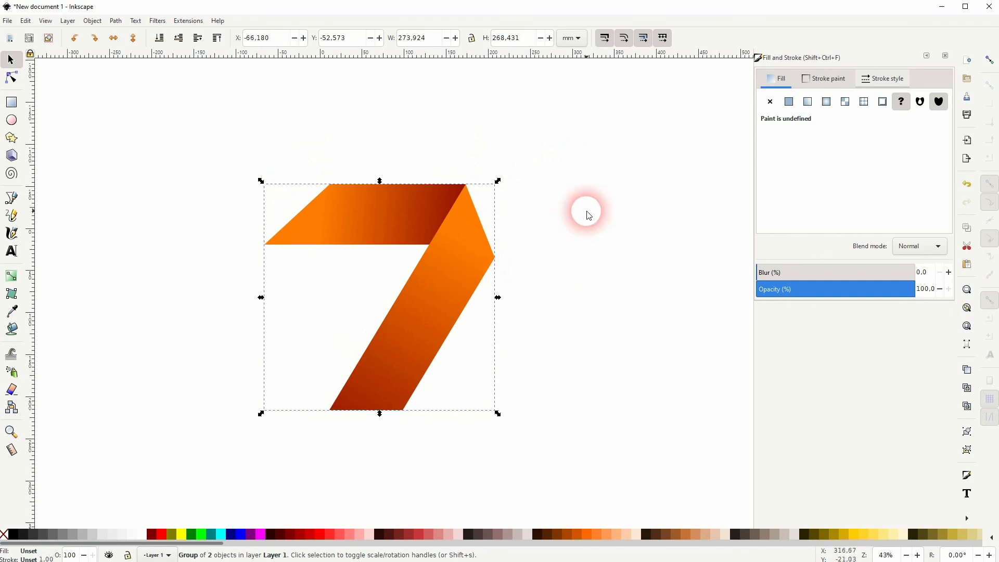